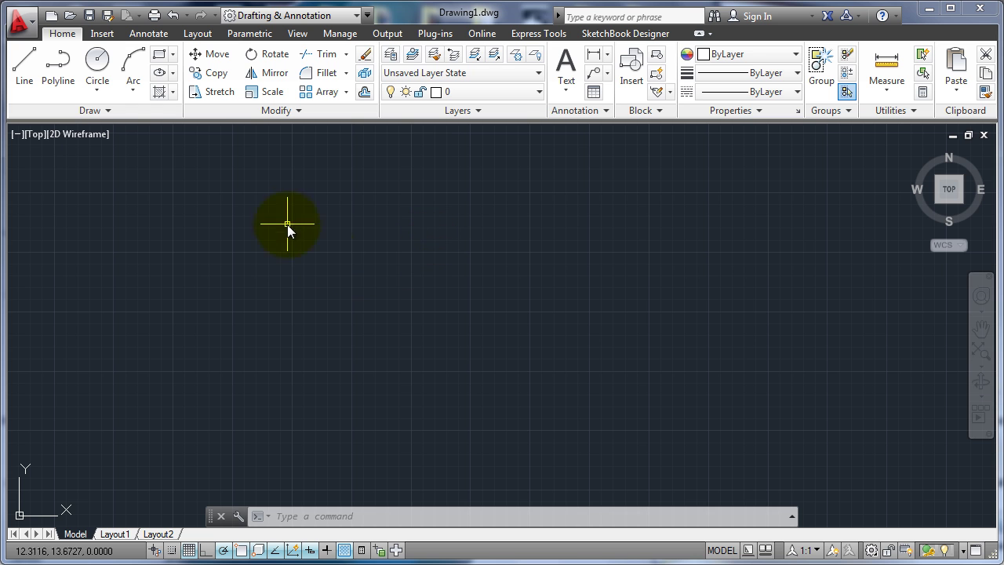
Choose 3D Basics from the Quick Access toolbar's Workspace list
left_click(314, 16)
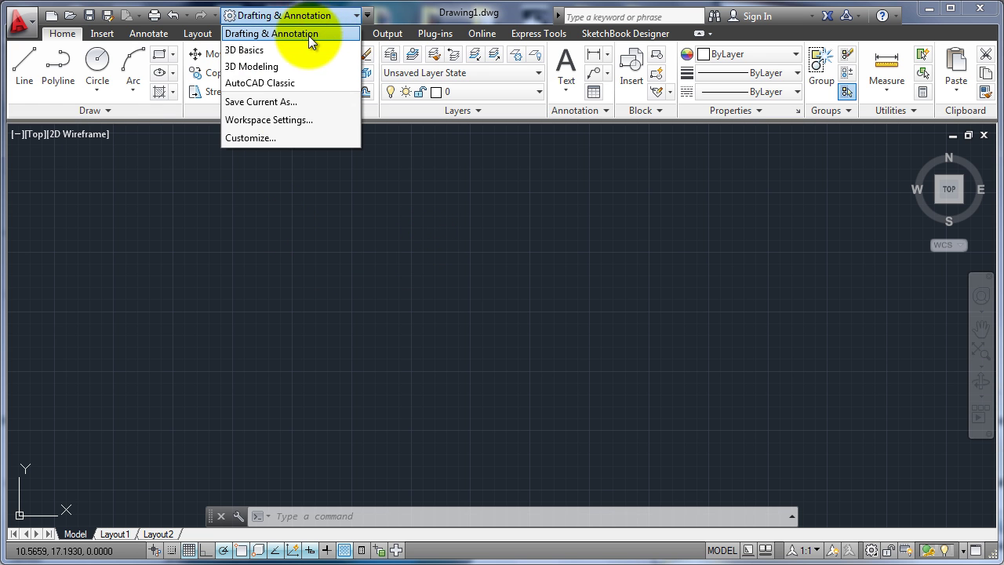
left_click(252, 51)
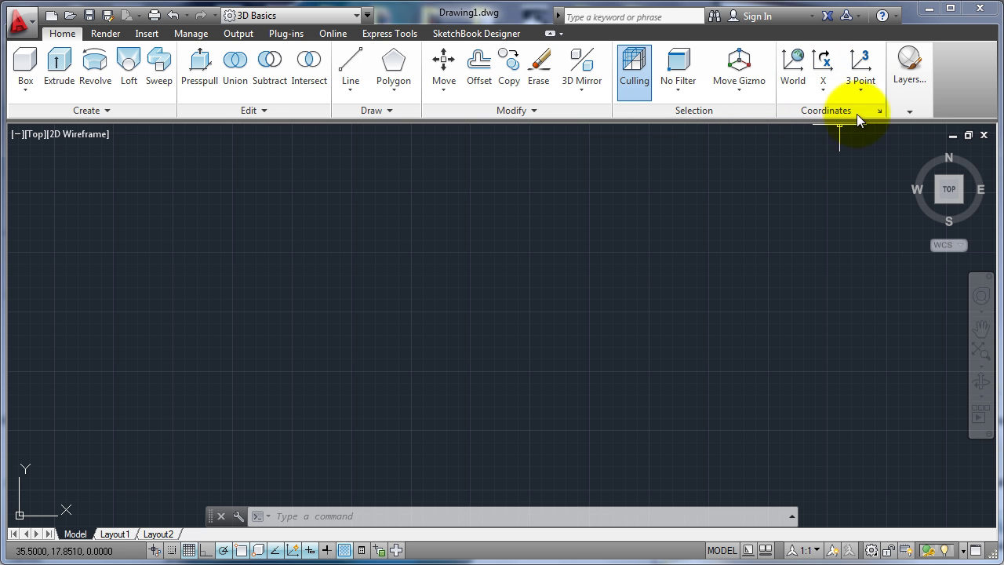
left_click(823, 85)
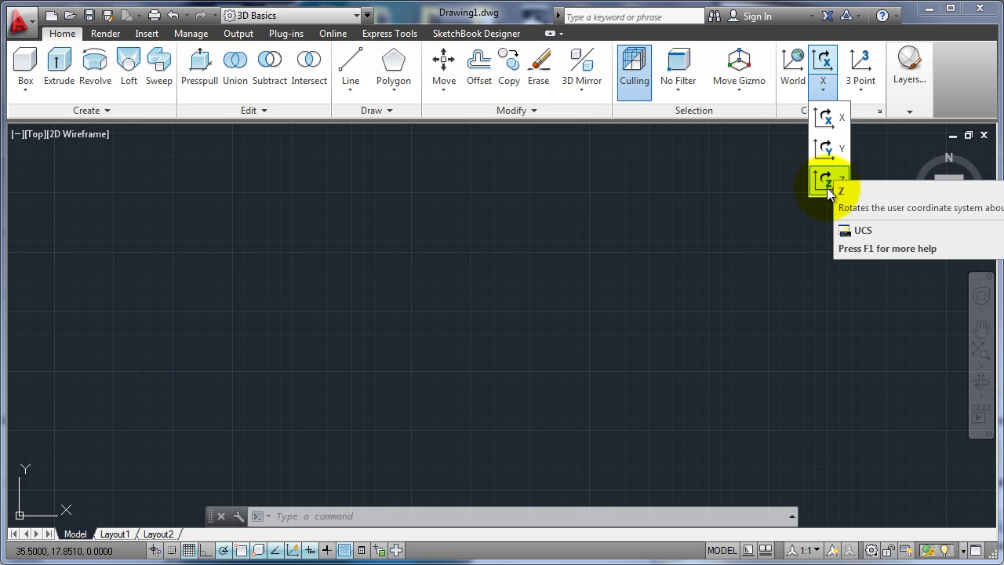
left_click(833, 290)
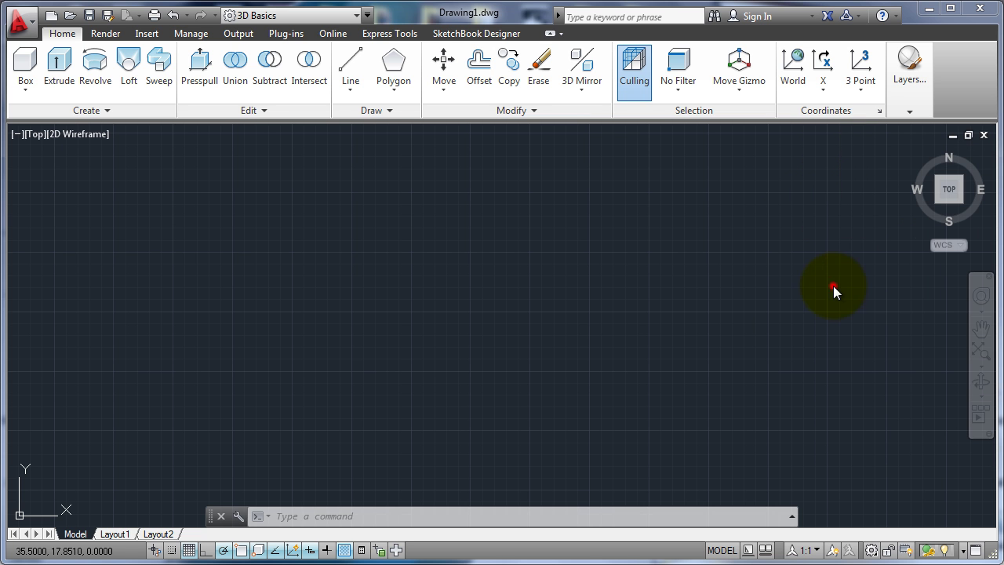
left_click(864, 85)
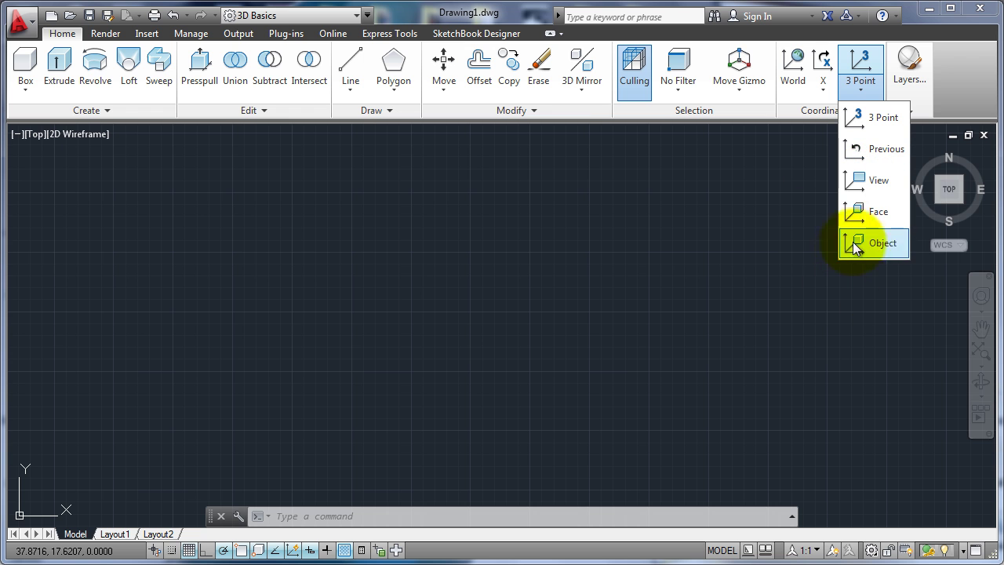
Draw a single diagonal line segment in the drawing
left_click(589, 285)
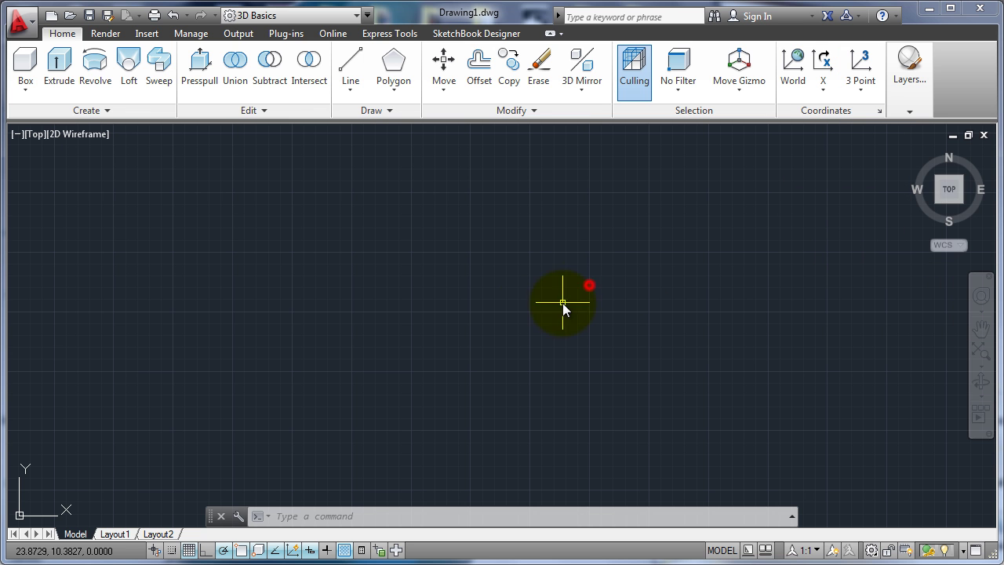
key("Return")
left_click(267, 211)
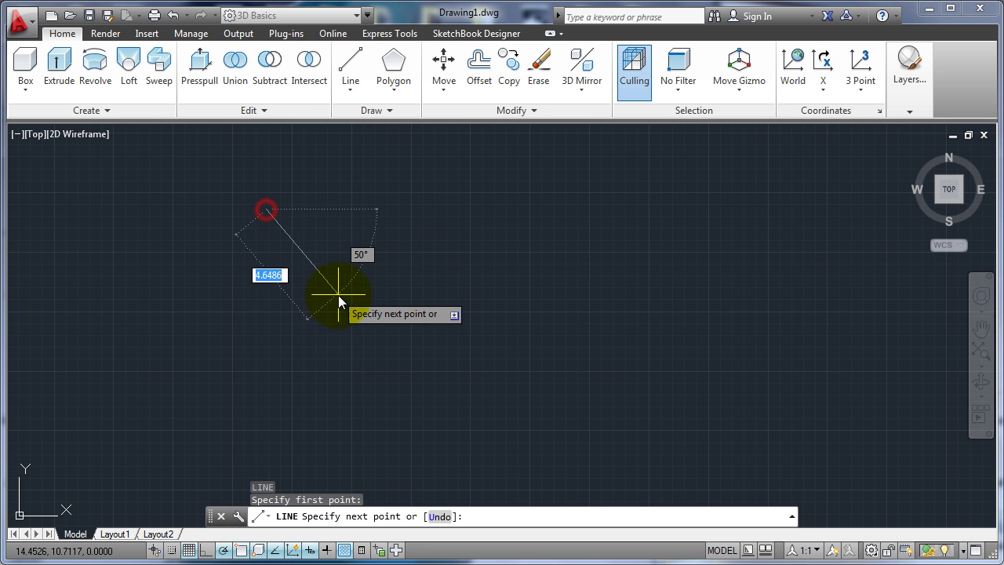
left_click(353, 295)
key("Return")
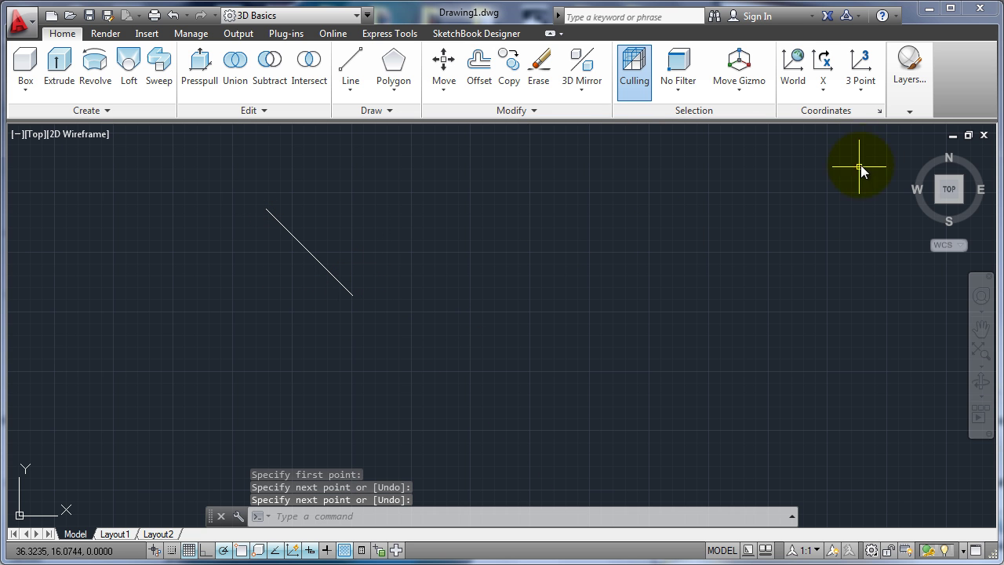
Align the UCS to the diagonal line with the Object option, then restore World
left_click(872, 93)
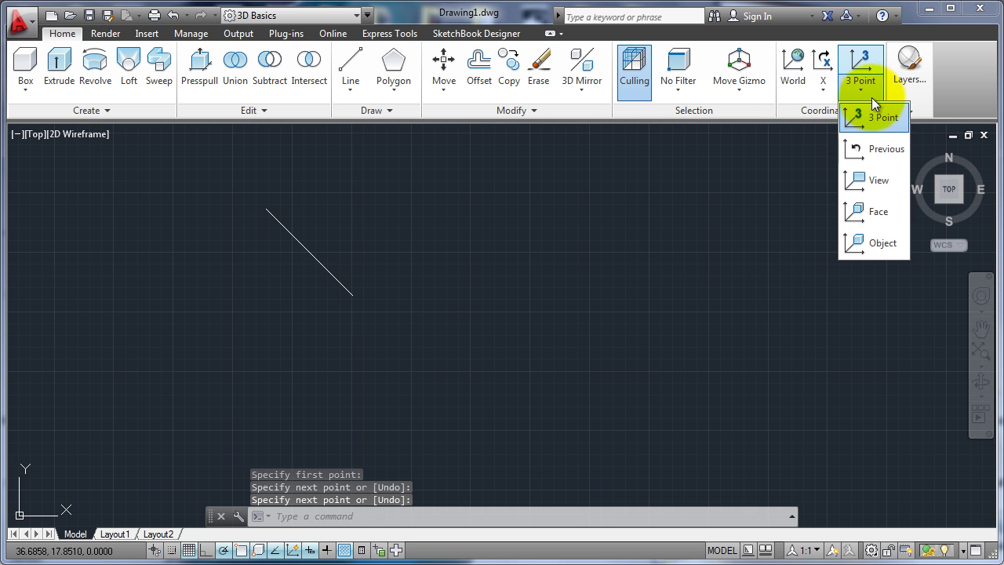
left_click(860, 244)
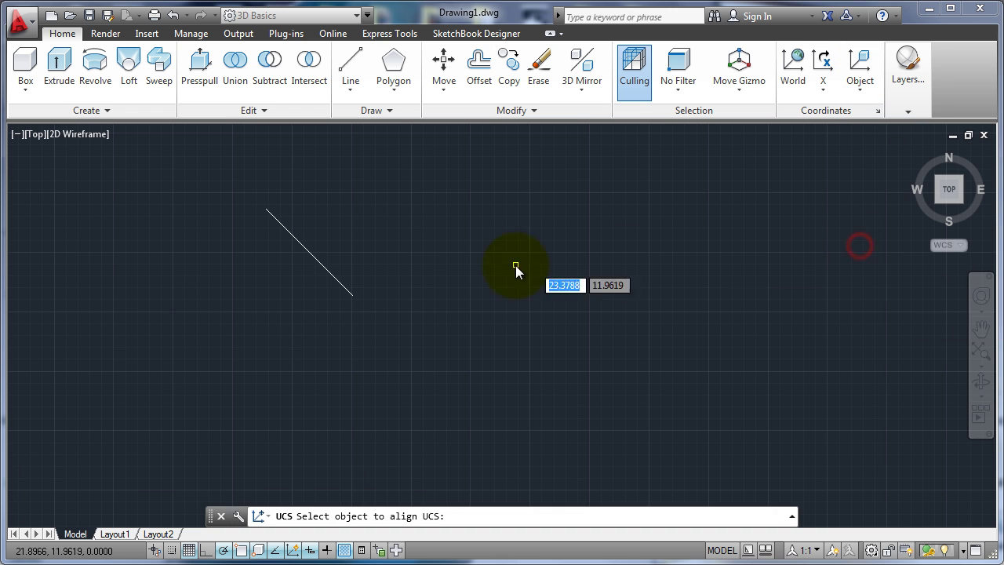
left_click(330, 273)
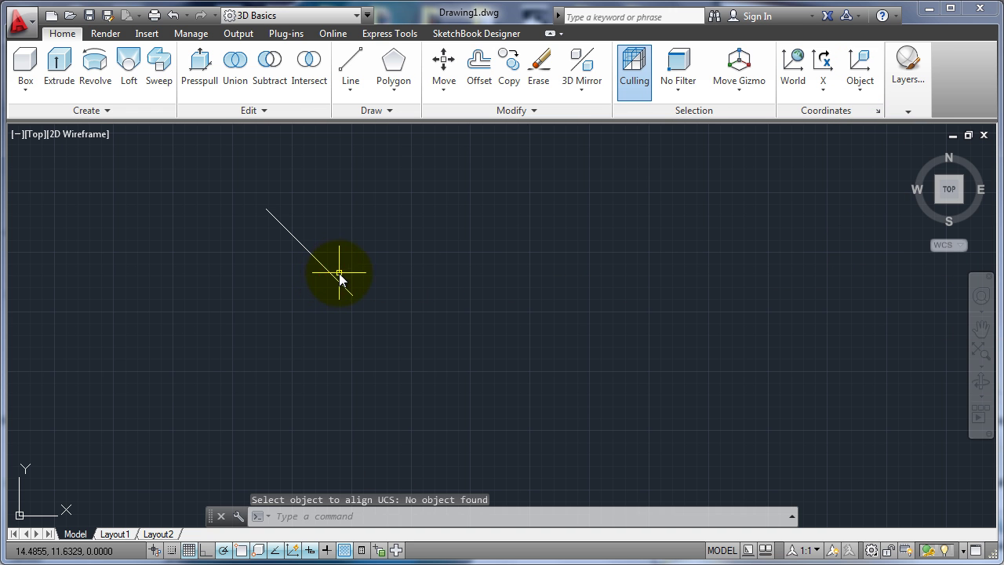
key("Return")
type("o")
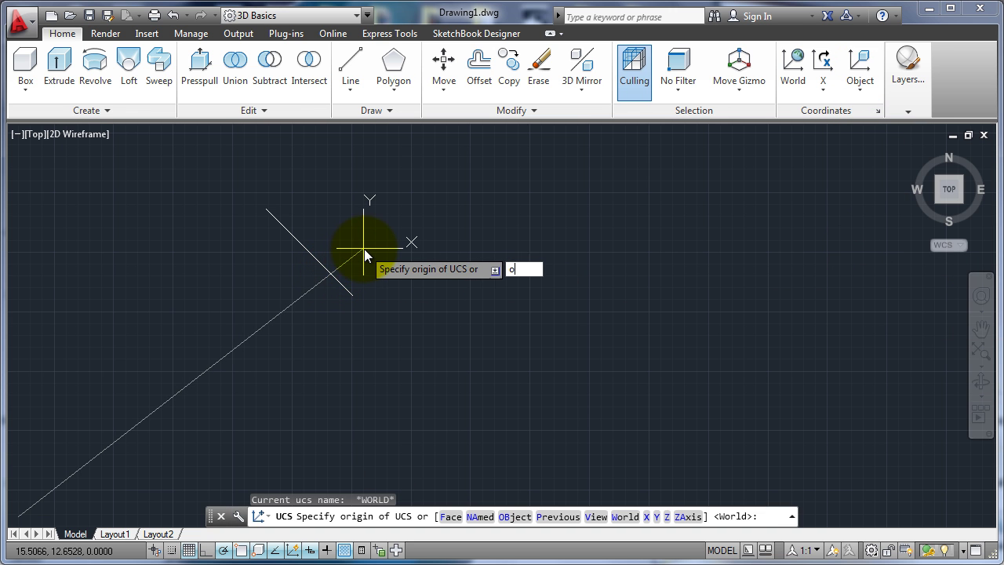
type("b")
key("Return")
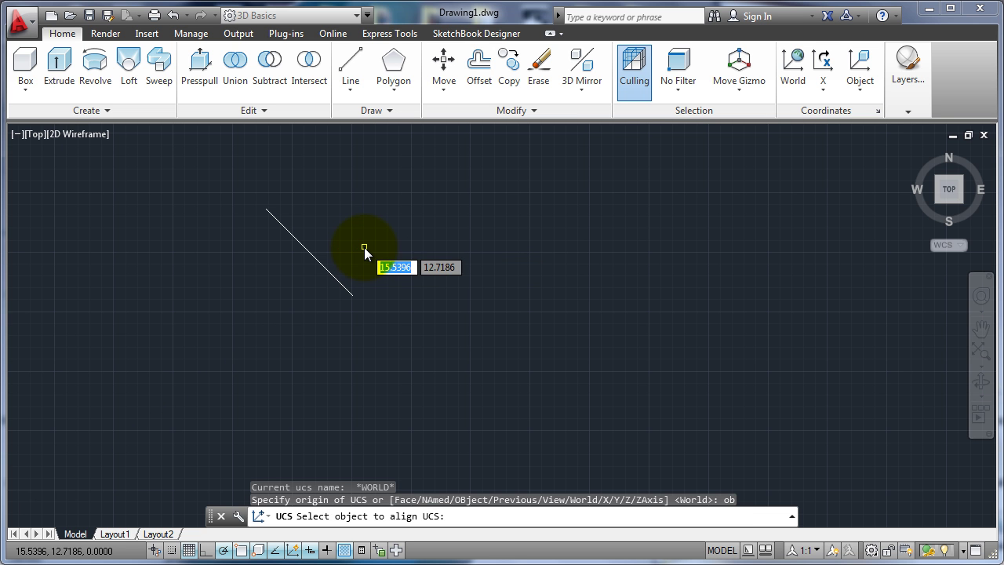
left_click(330, 270)
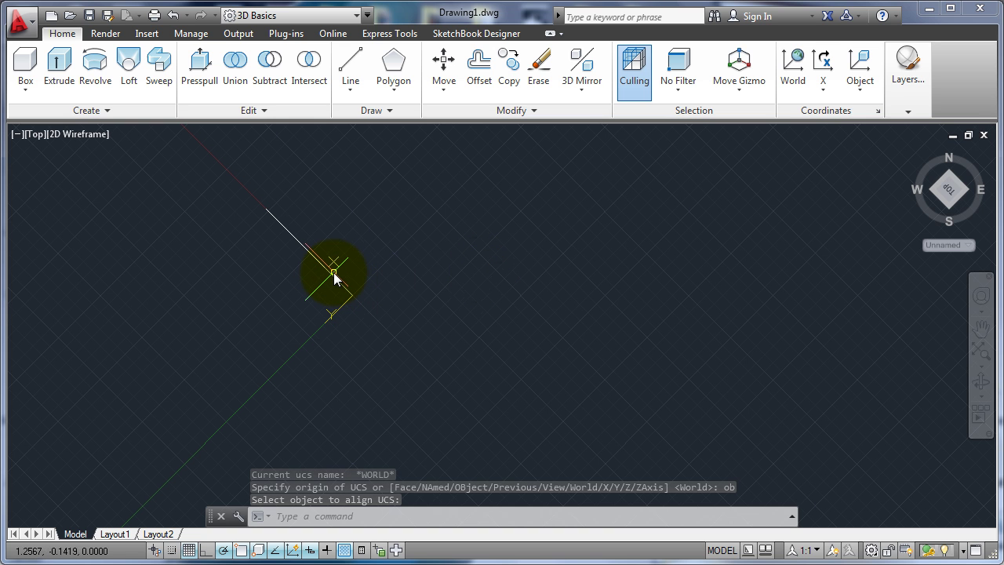
left_click(333, 272)
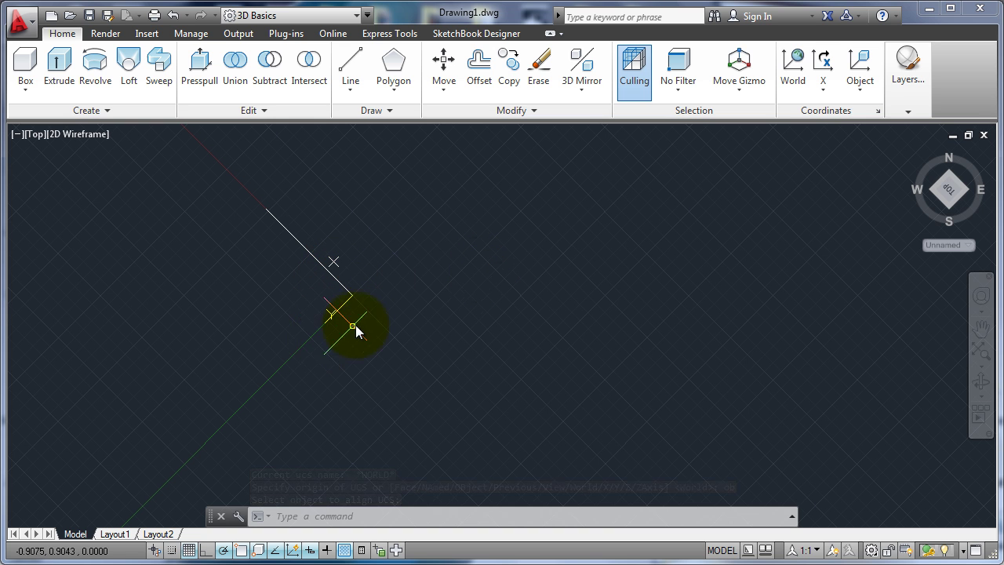
left_click(791, 61)
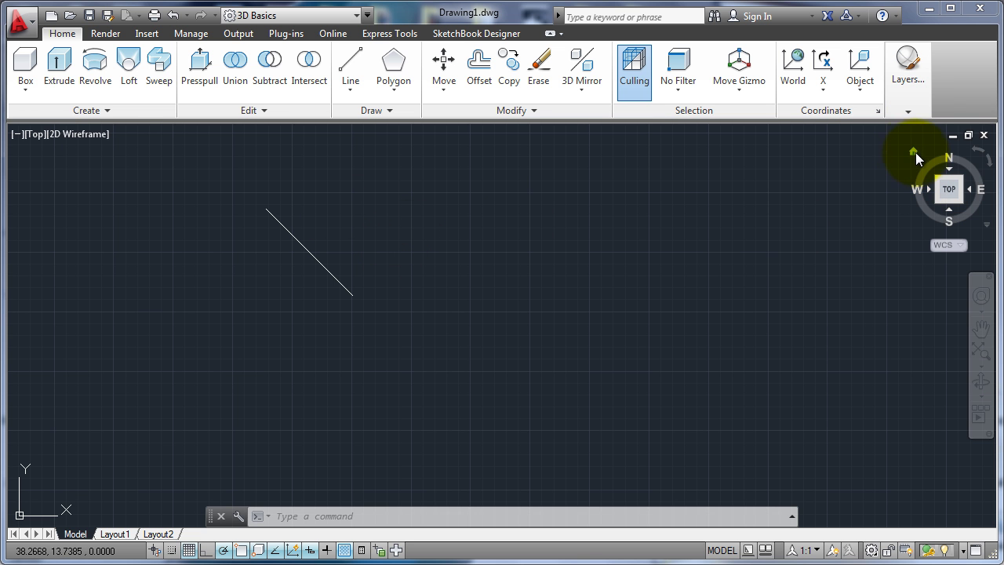
Return to the Home isometric view and delete the diagonal line
left_click(913, 152)
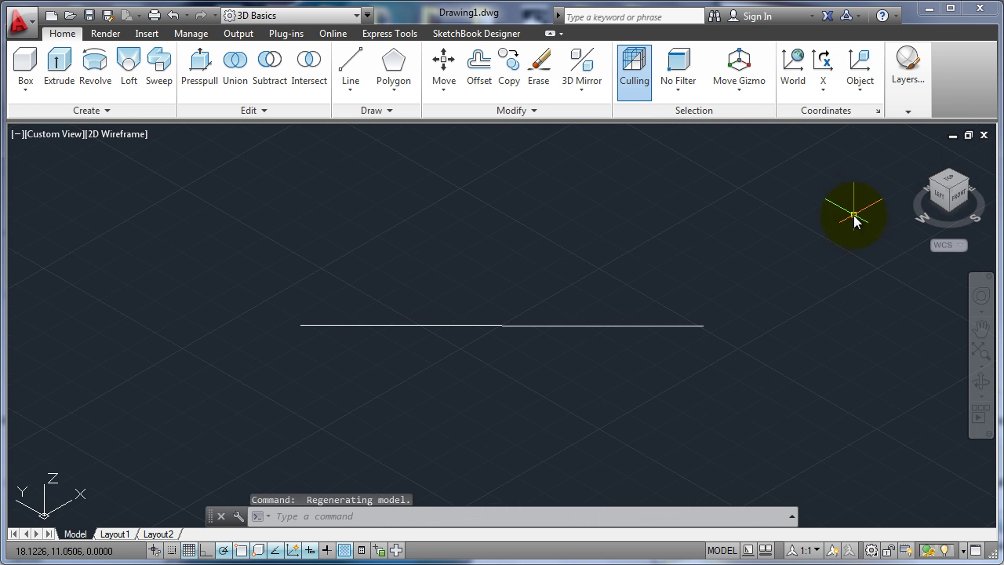
mouse_move(855, 221)
middle_mouse_down()
mouse_move(802, 215)
mouse_move(723, 229)
middle_mouse_up()
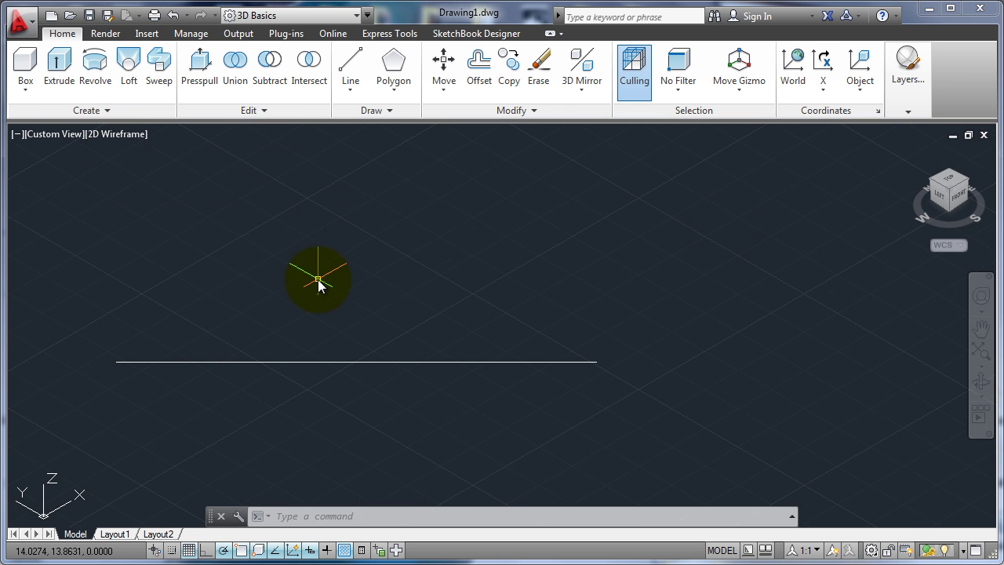
middle_click_drag(251, 243, 274, 258)
scroll(262, 256, "down", 1)
left_click(460, 329)
left_click(357, 399)
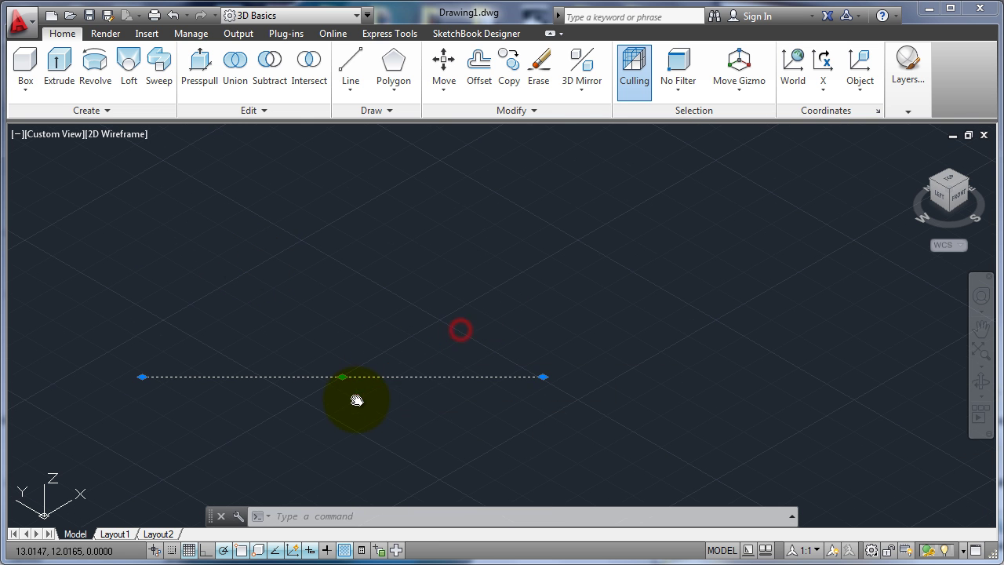
key("Delete")
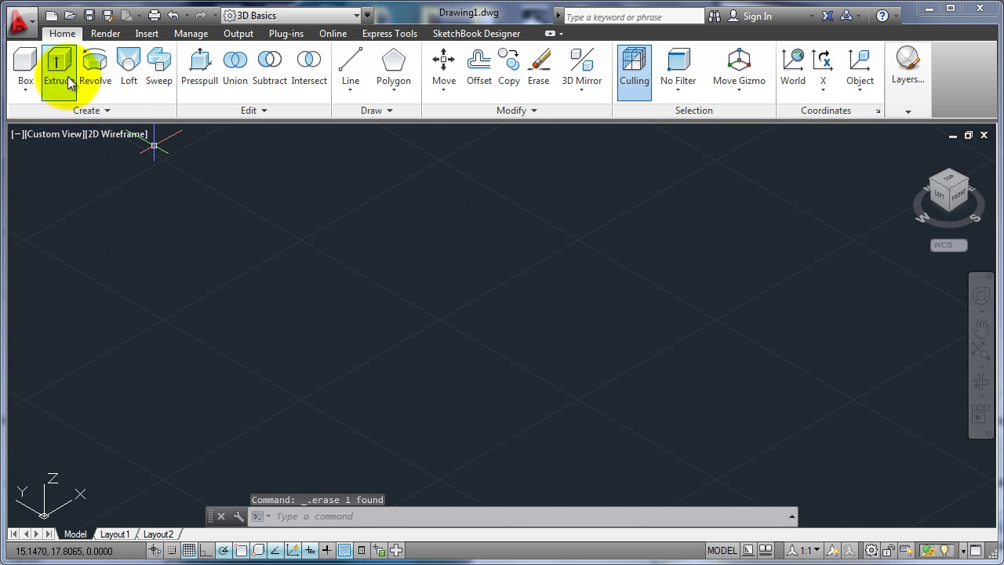
Create a wireframe box solid by picking two base corners and a height
left_click(25, 63)
left_click(281, 269)
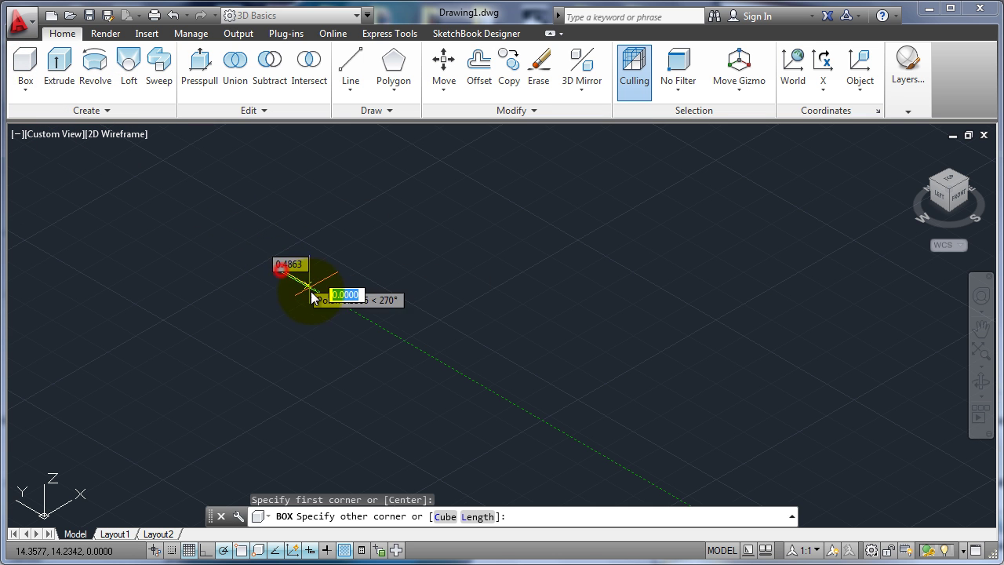
left_click(543, 266)
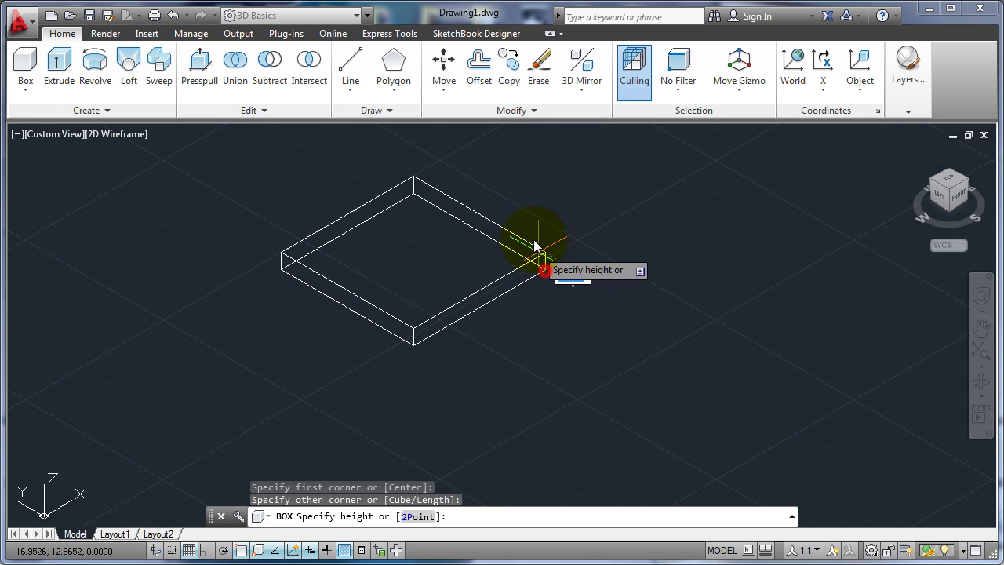
left_click(529, 172)
middle_click_drag(588, 228, 635, 209)
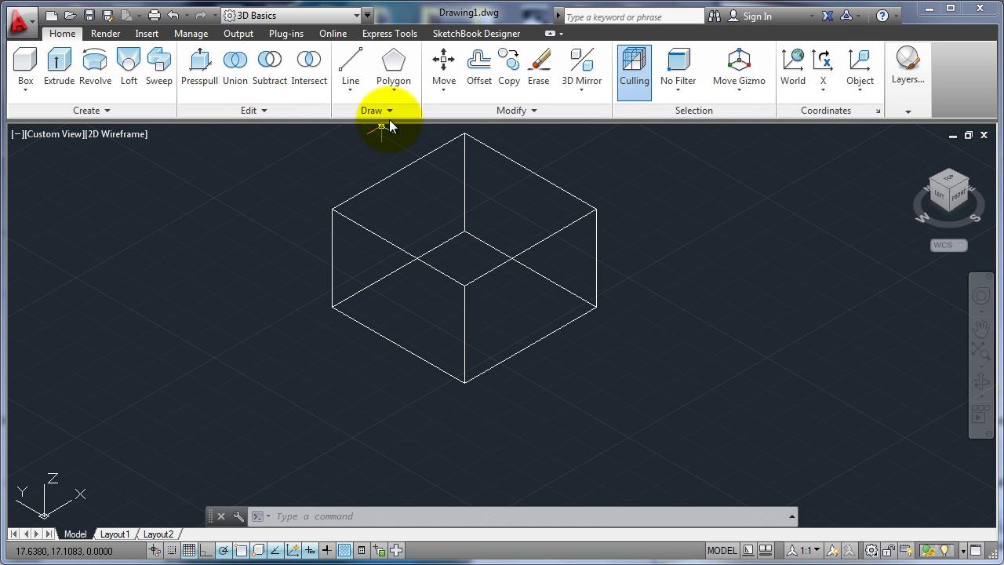
left_click(352, 87)
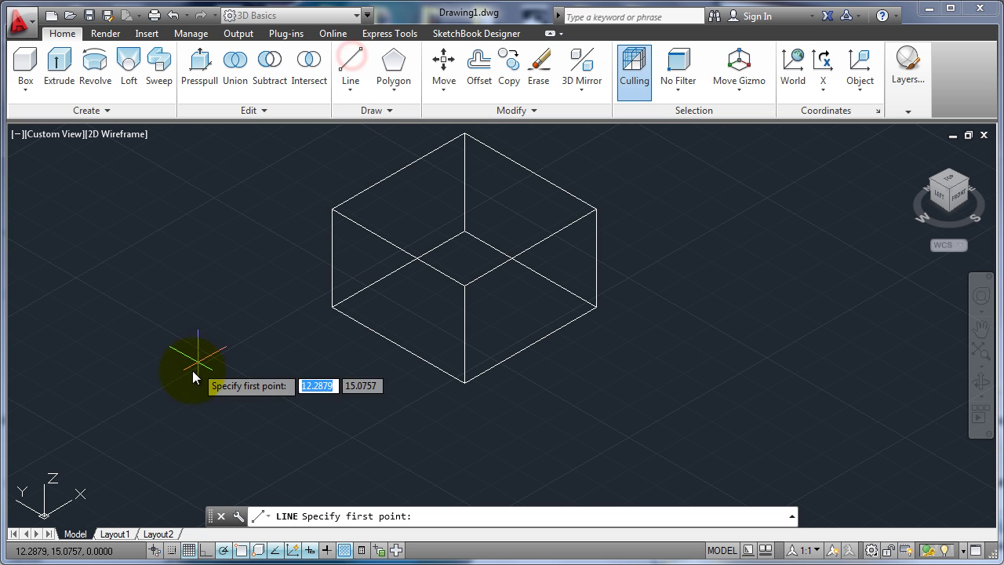
left_click(174, 422)
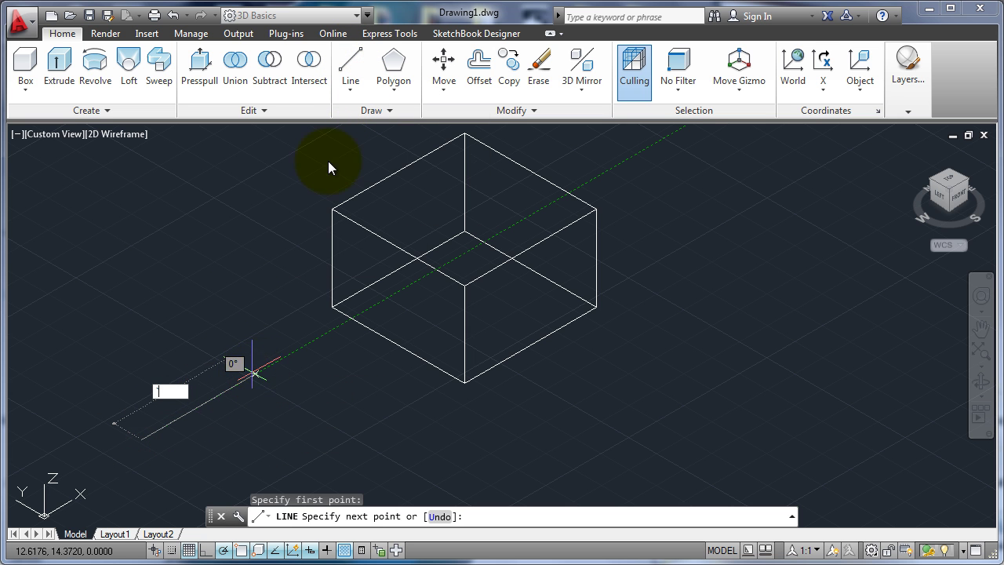
key("Escape")
key("Return")
key("Return")
key("Escape")
left_click(350, 90)
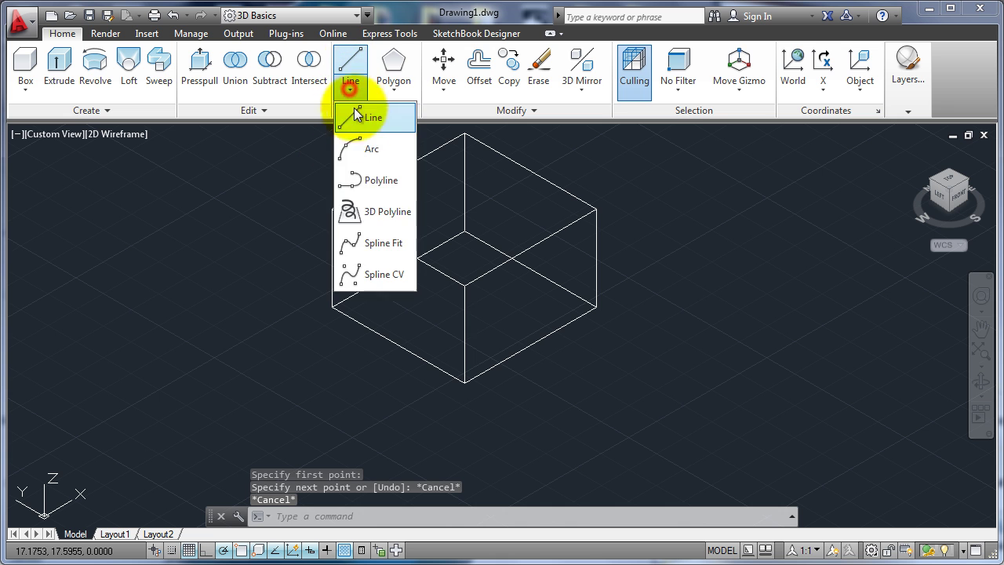
left_click(394, 87)
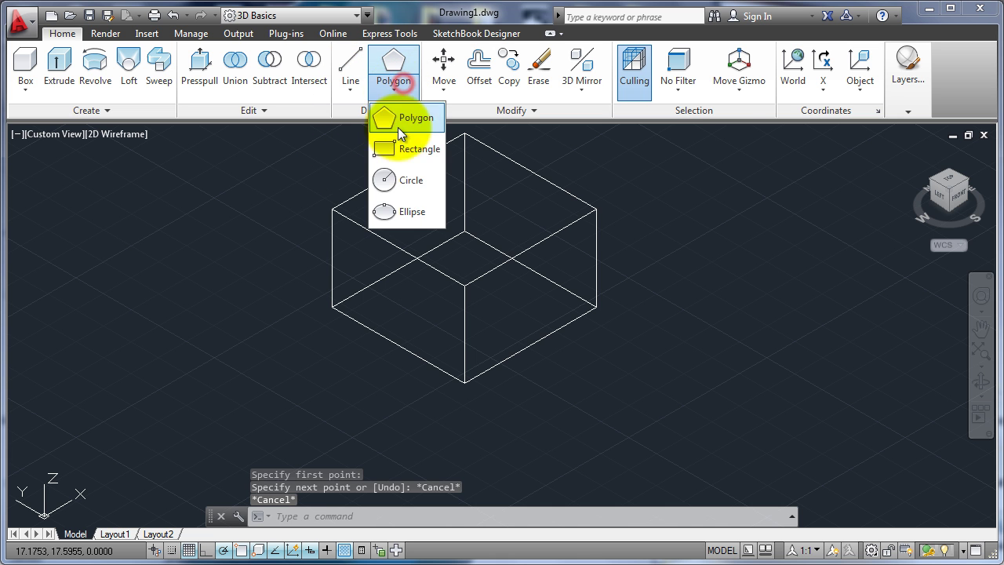
left_click(384, 180)
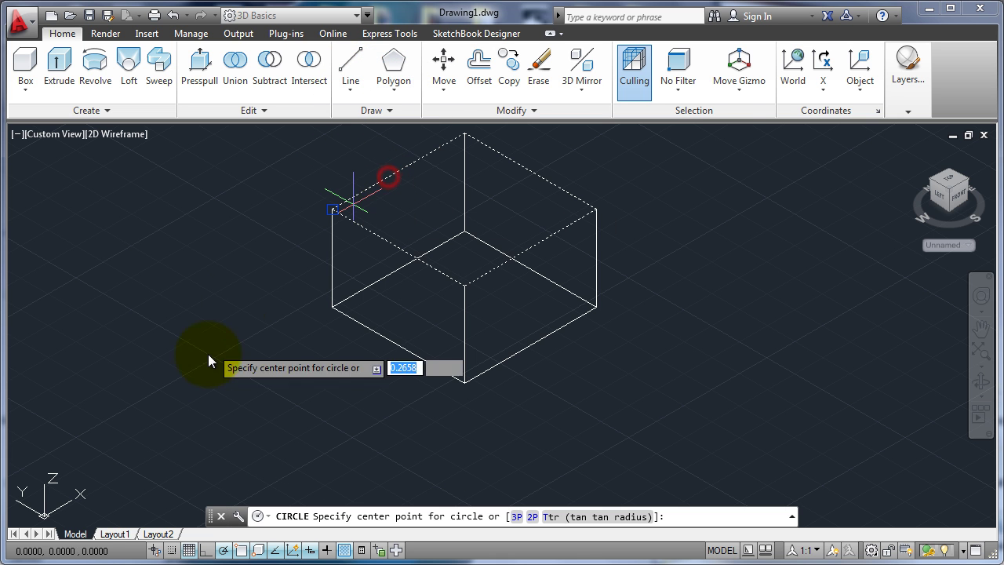
left_click(170, 379)
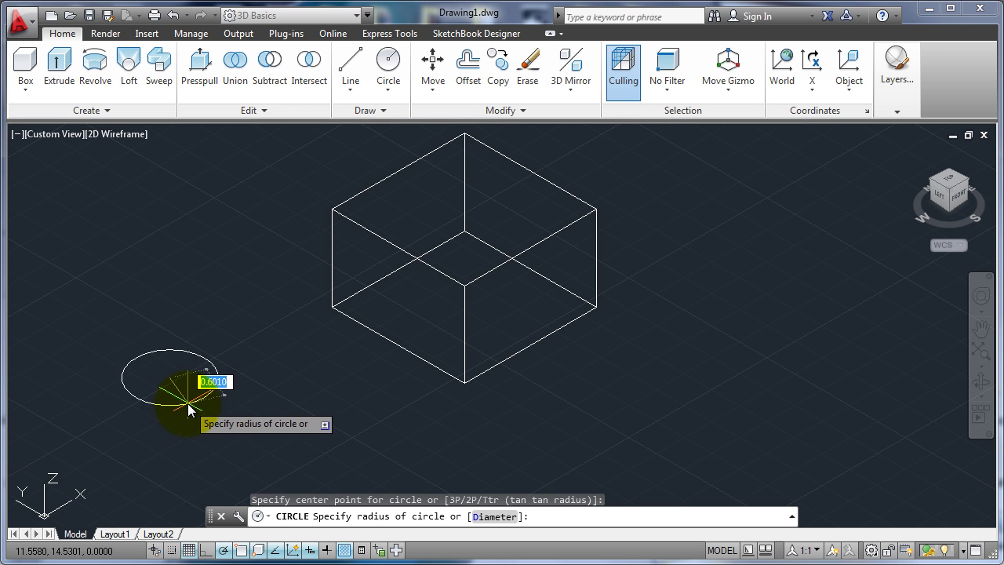
key("Escape")
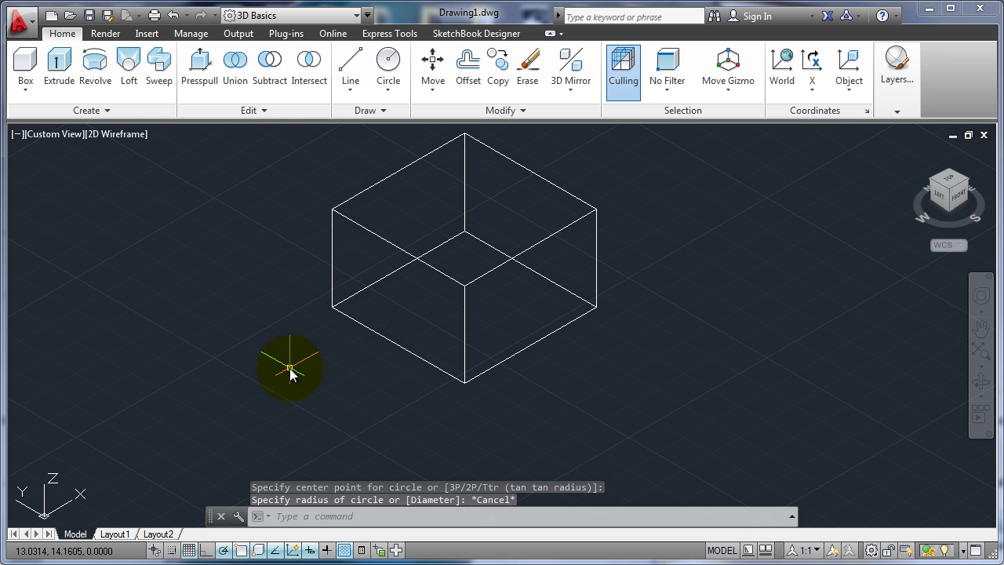
Turn off Dynamic UCS and draw a trial circle near the box's bottom
left_click(293, 549)
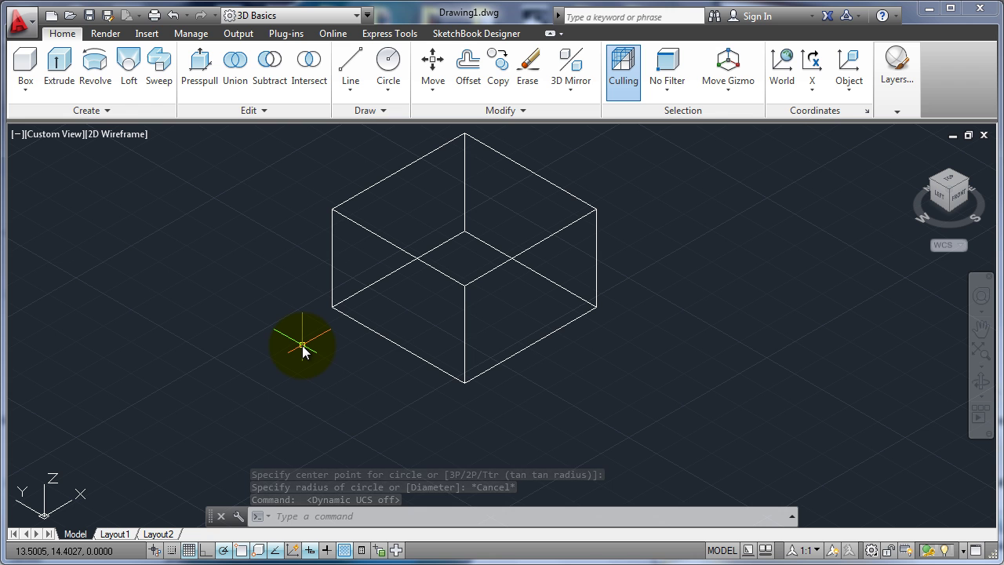
left_click(388, 63)
left_click(510, 295)
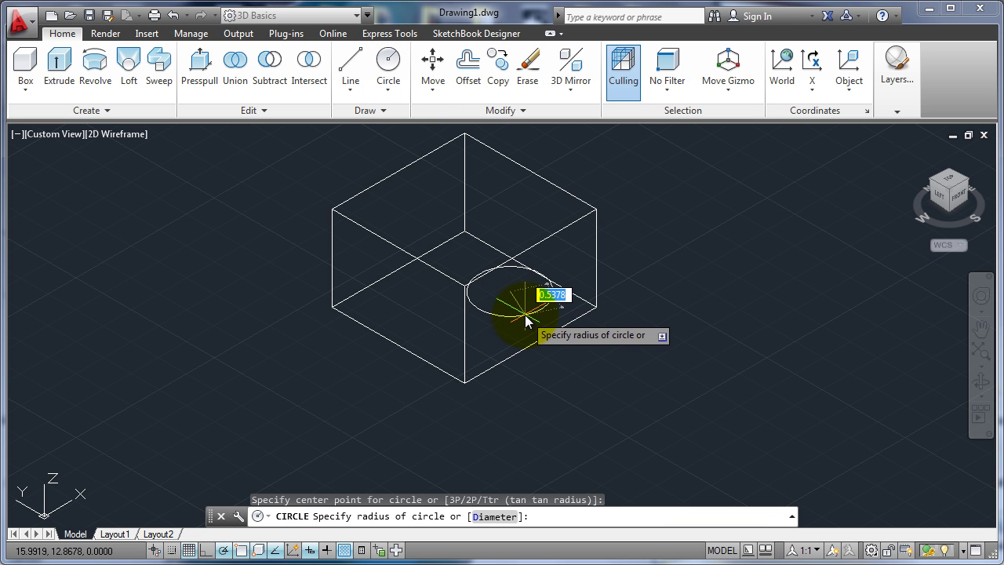
left_click(525, 314)
Orbit to check the circle's plane, then erase the circle lying on the base
left_click_drag(939, 199, 596, 246)
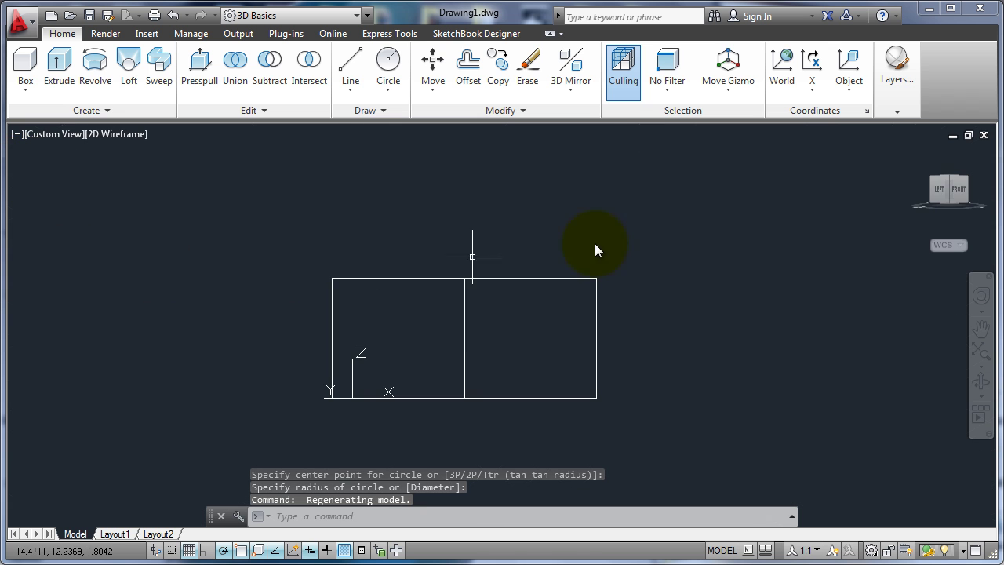
left_click(915, 154)
left_click_drag(937, 188, 927, 229)
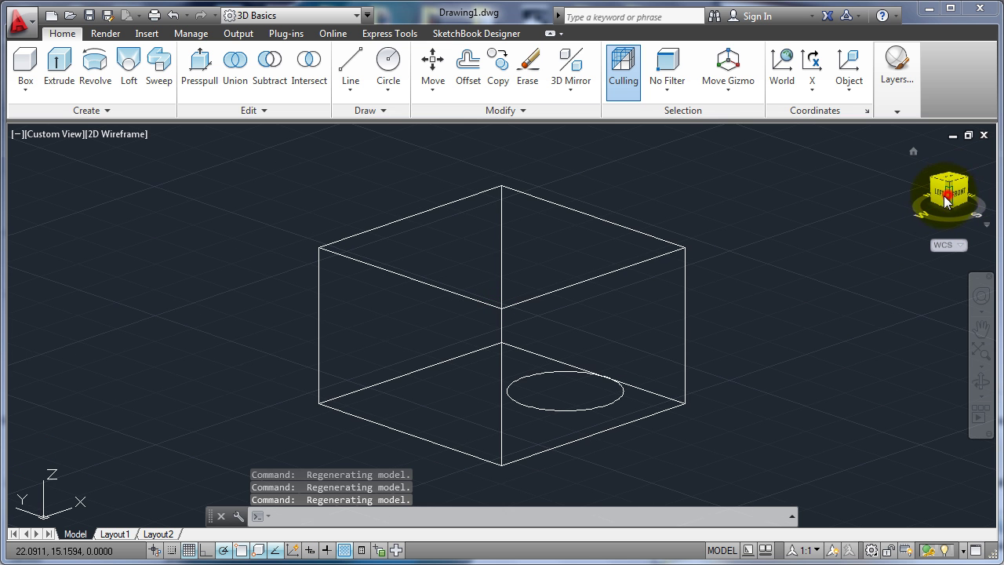
left_click_drag(947, 194, 971, 160)
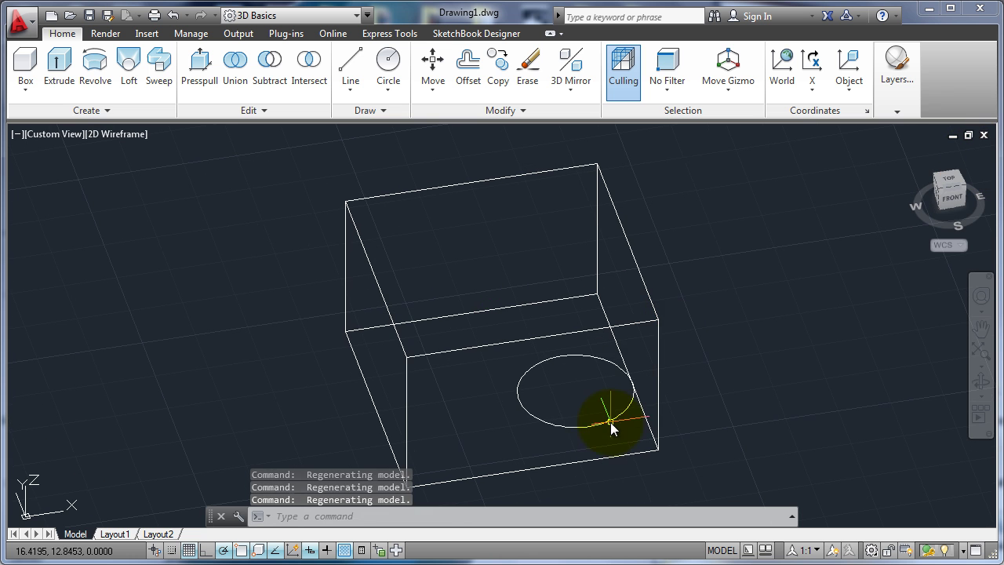
left_click(613, 424)
key("Delete")
mouse_move(616, 406)
middle_mouse_down()
mouse_move(664, 316)
mouse_move(658, 328)
middle_mouse_up()
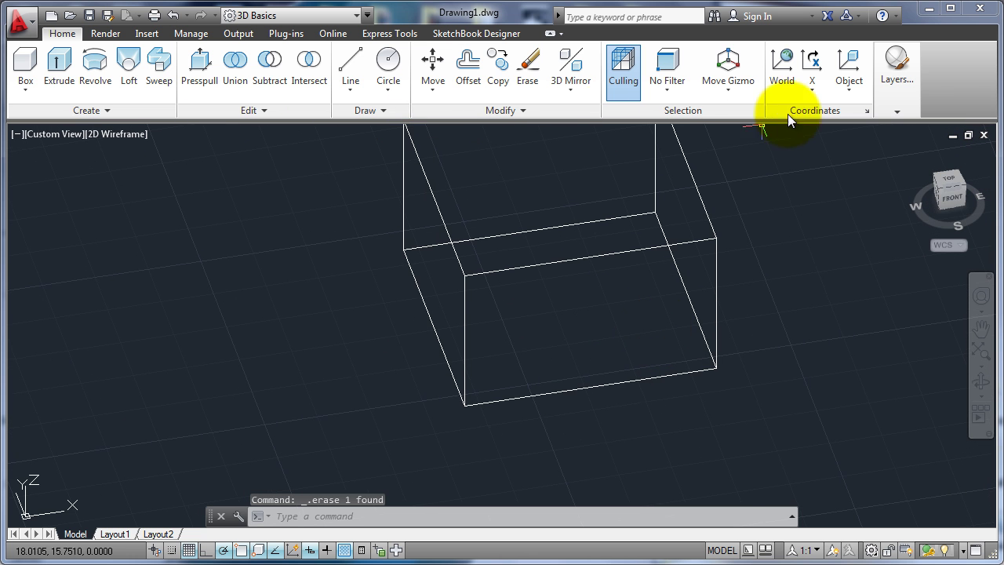
Rotate the UCS 90 degrees about the X axis
left_click(897, 67)
middle_click_drag(152, 291, 205, 259)
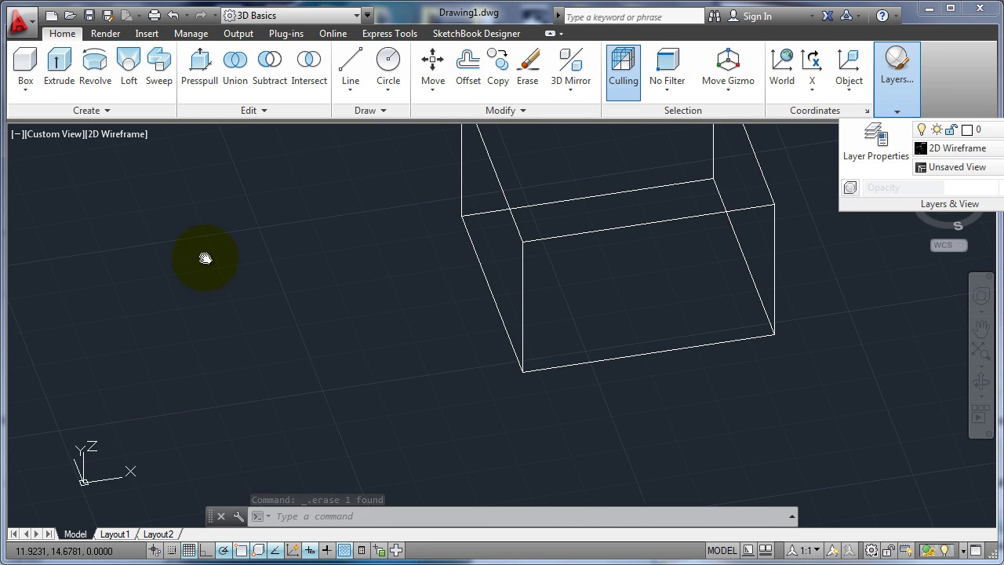
left_click(215, 360)
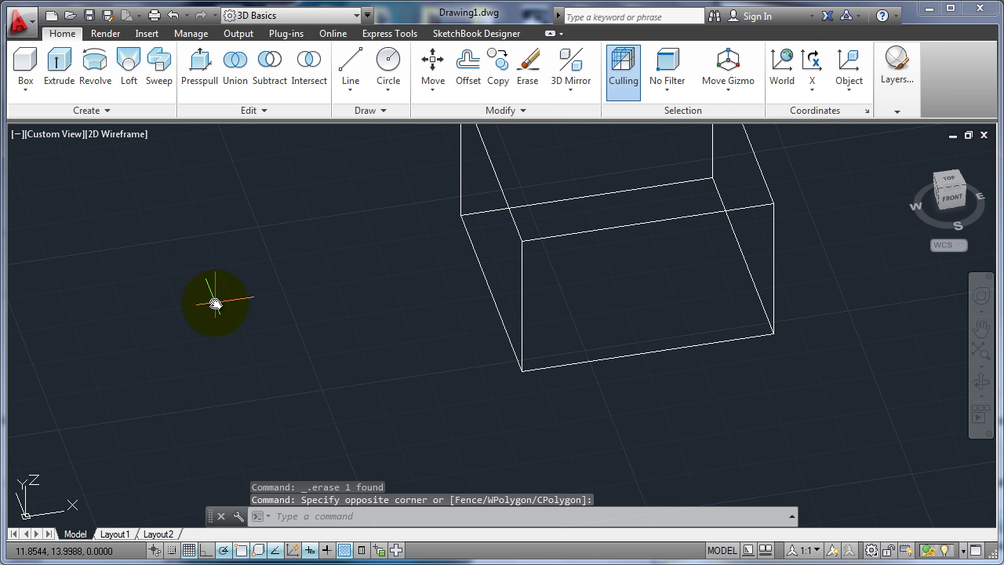
key("Return")
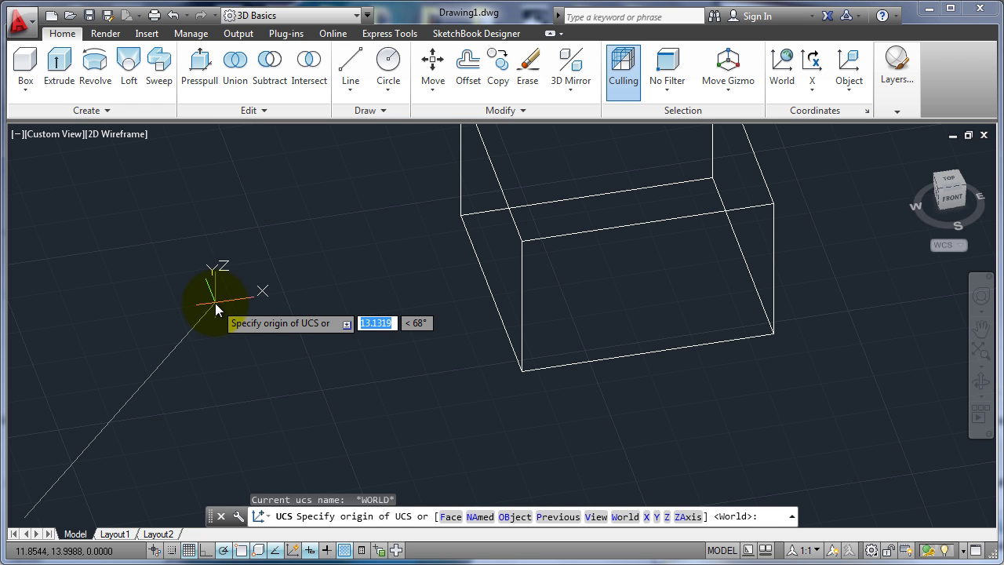
type("x")
key("Return")
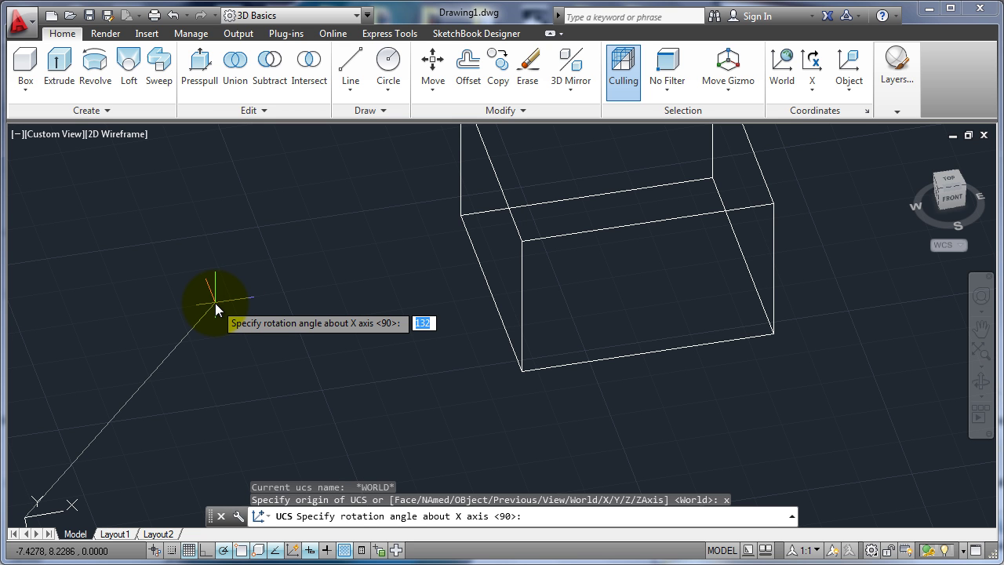
type("90")
key("Return")
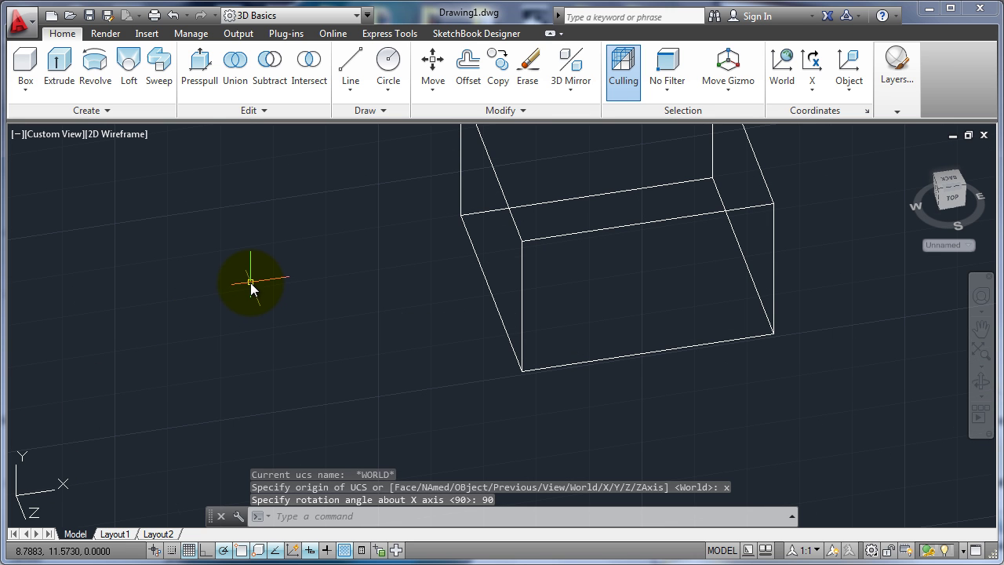
Move the UCS origin to the box's lower-front corner with the Origin option
type("o")
key("BackSpace")
type("ucs")
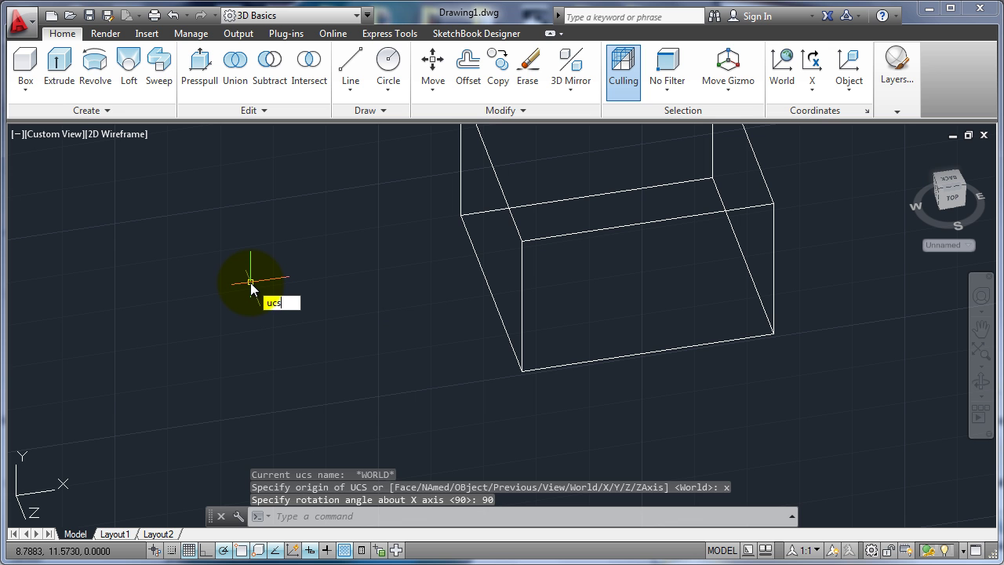
key("Return")
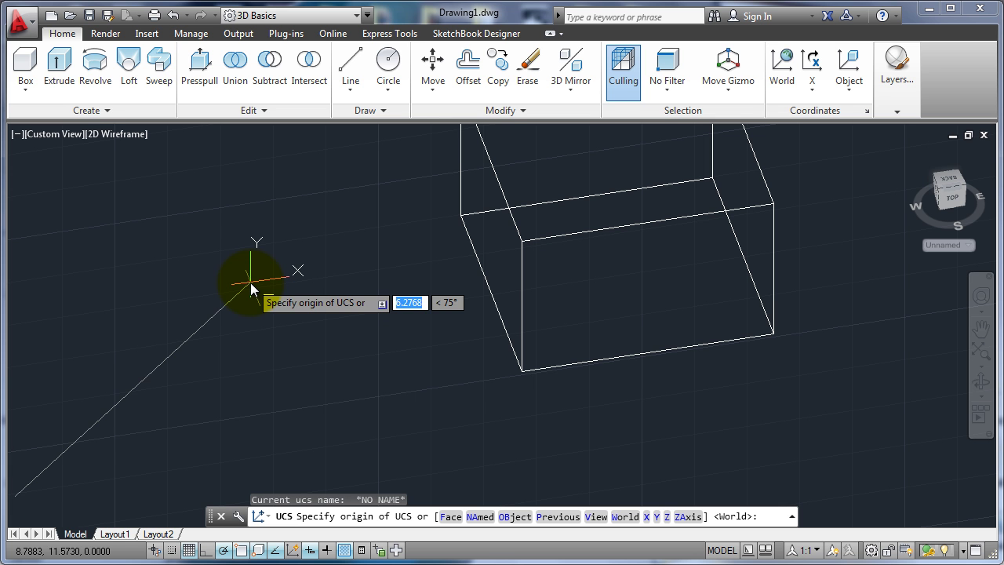
left_click(521, 374)
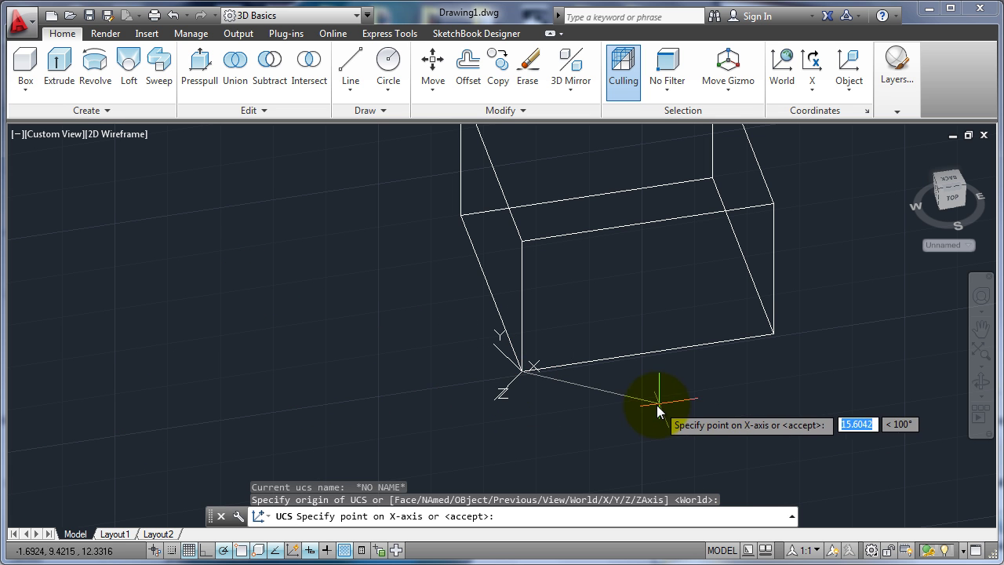
key("Escape")
key("Return")
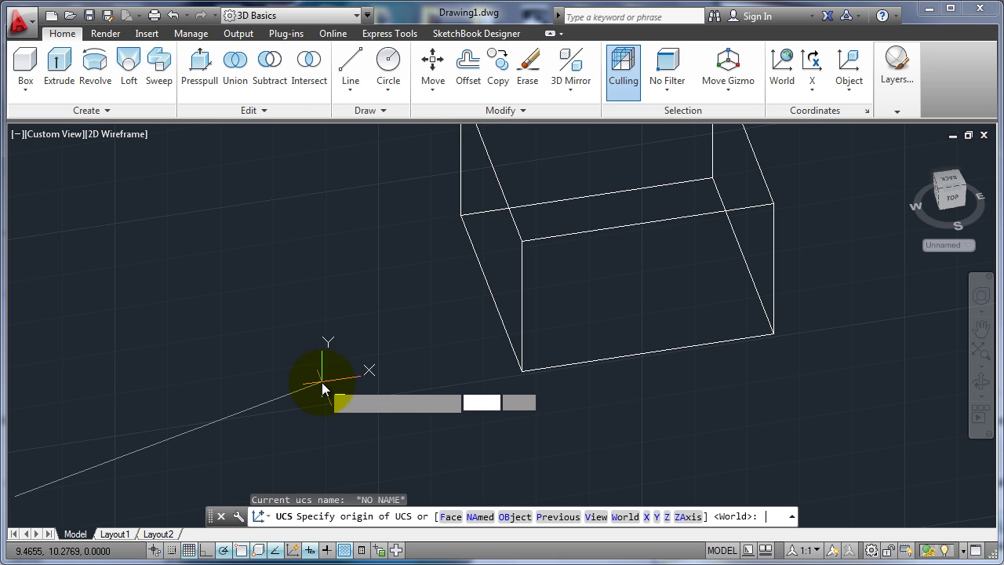
type("o")
key("Return")
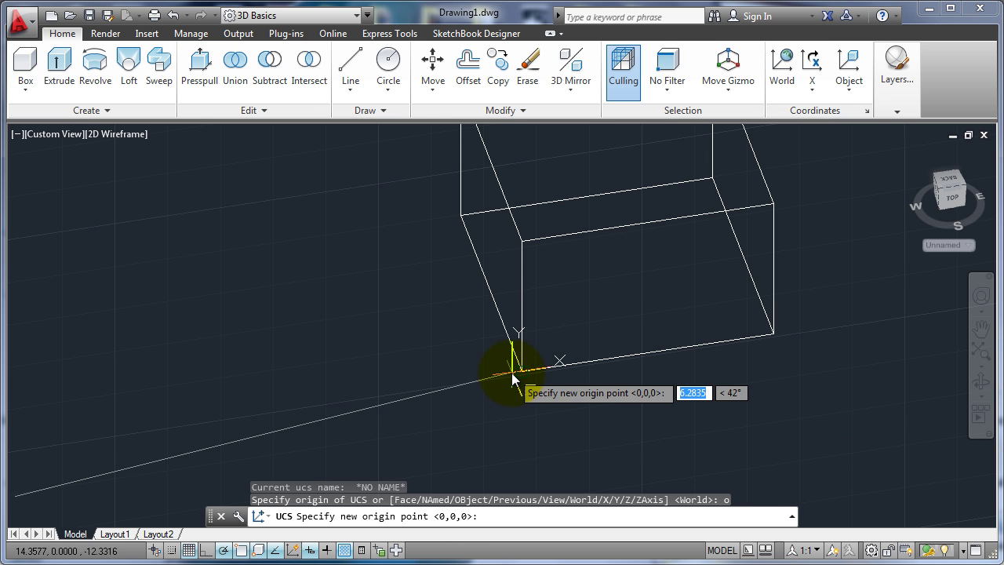
left_click(521, 369)
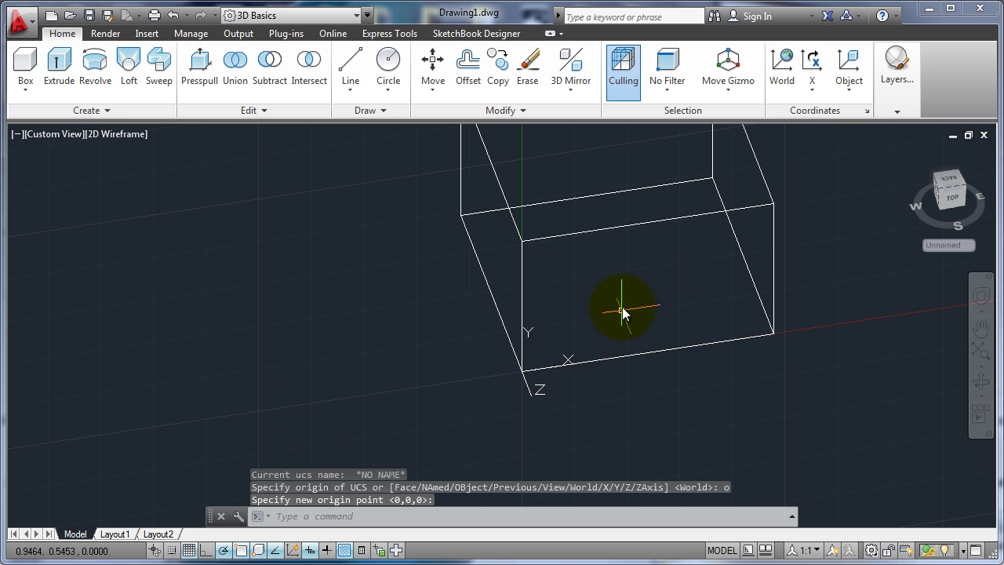
Set a 3 Point UCS with its origin at the lower-front corner and X along the bottom edge, then revert to World
left_click(782, 76)
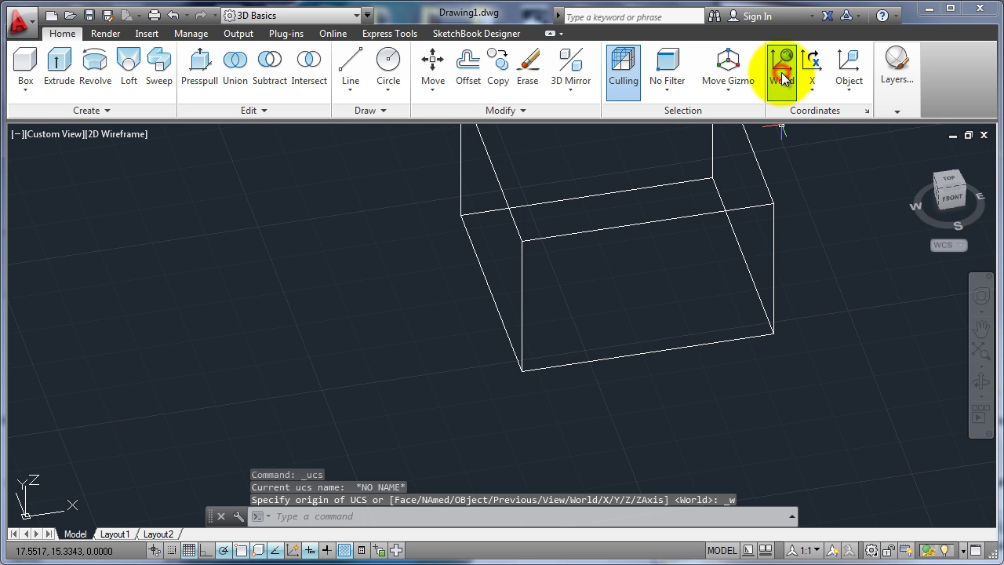
left_click(848, 88)
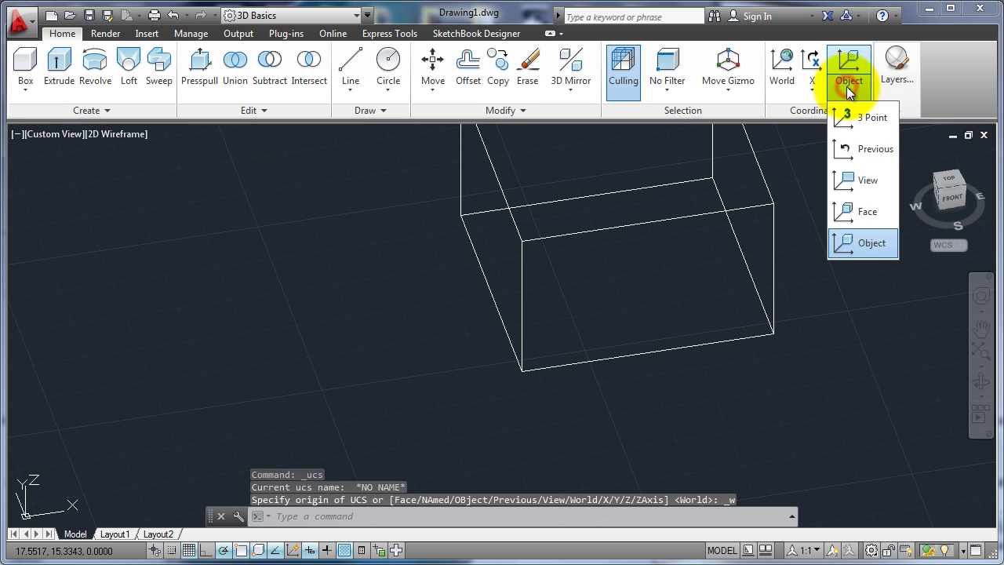
left_click(843, 113)
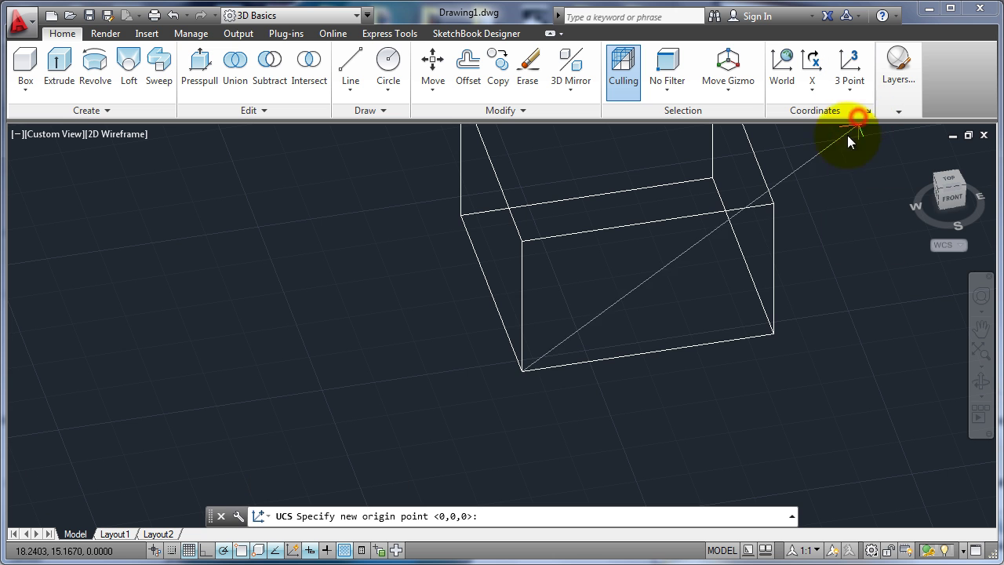
left_click(522, 370)
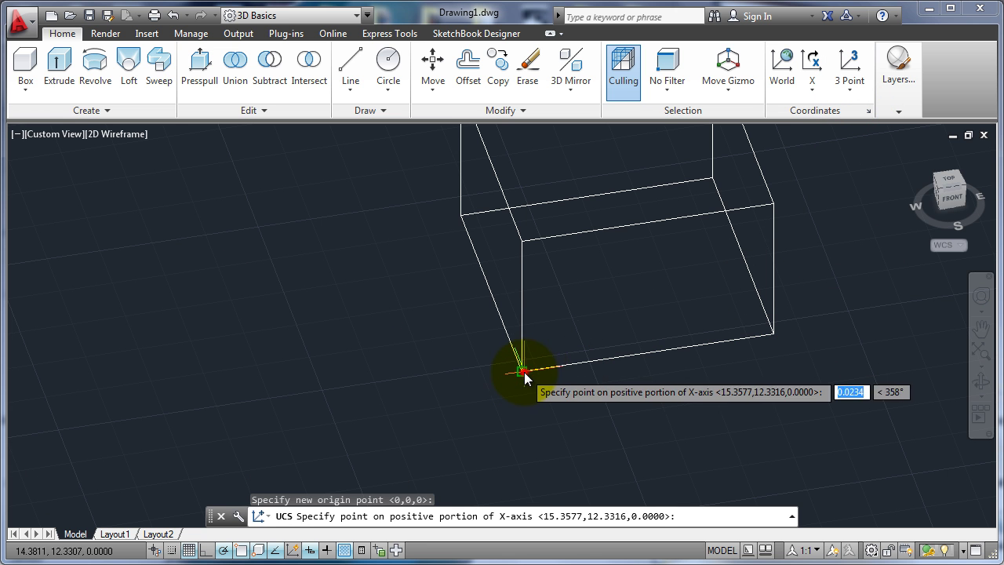
left_click(772, 332)
left_click(520, 242)
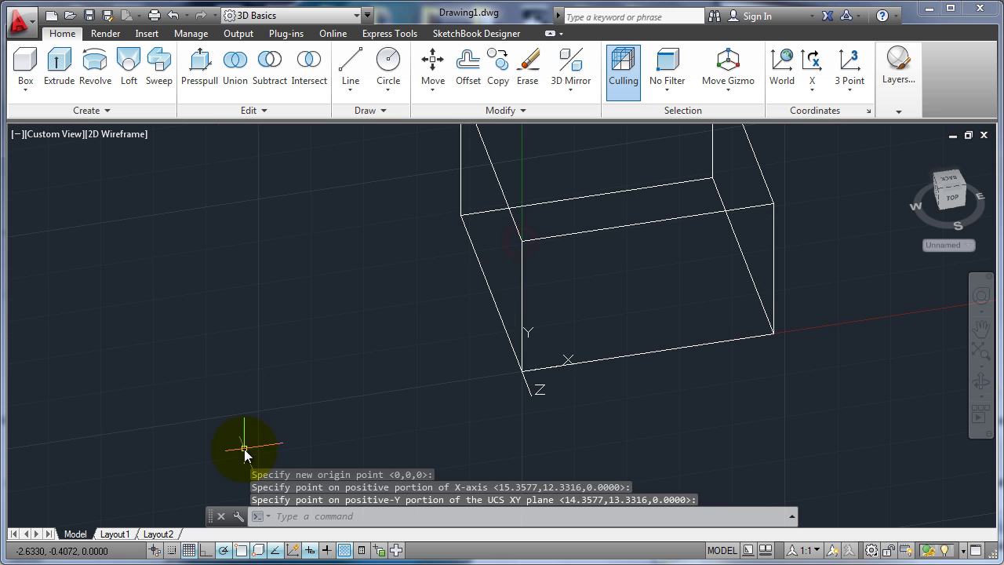
left_click(779, 66)
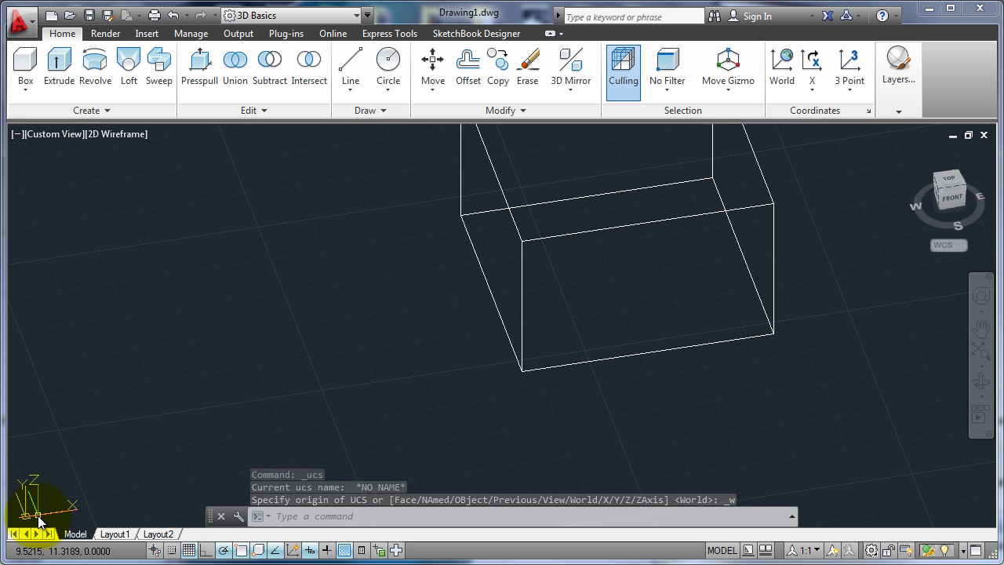
Drag the UCS icon's origin grip to the box's lower-front corner
left_click(36, 516)
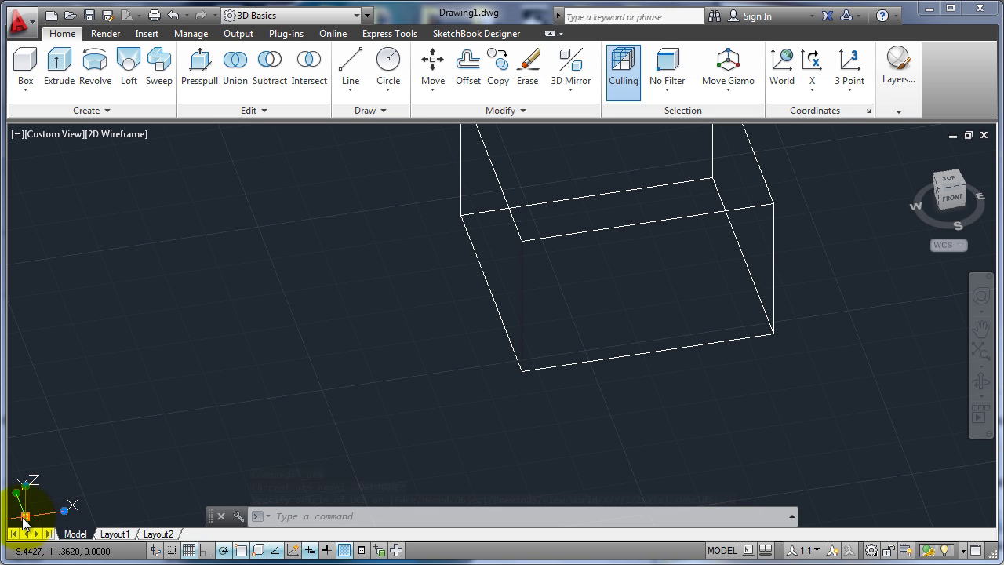
left_click(30, 518)
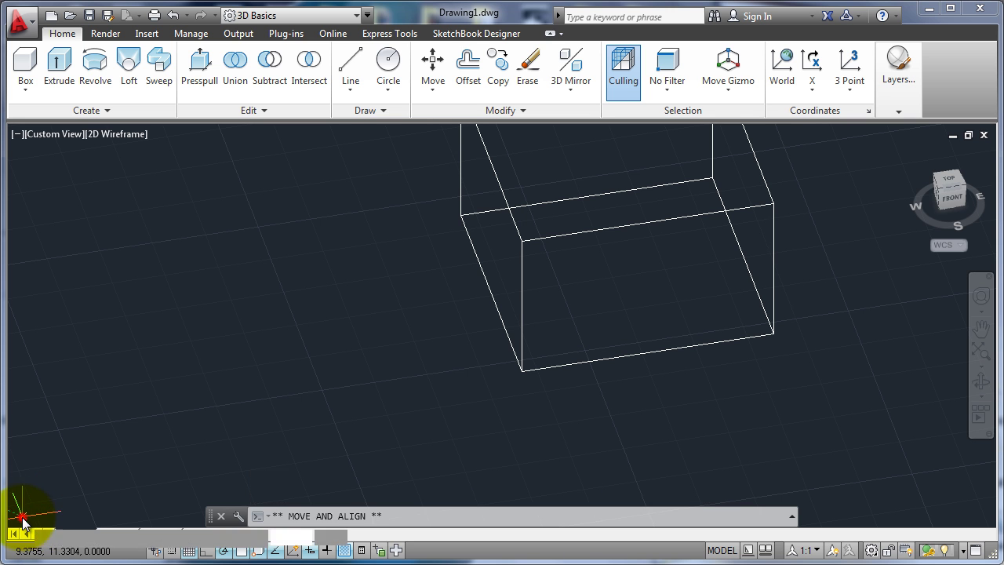
left_click(522, 370)
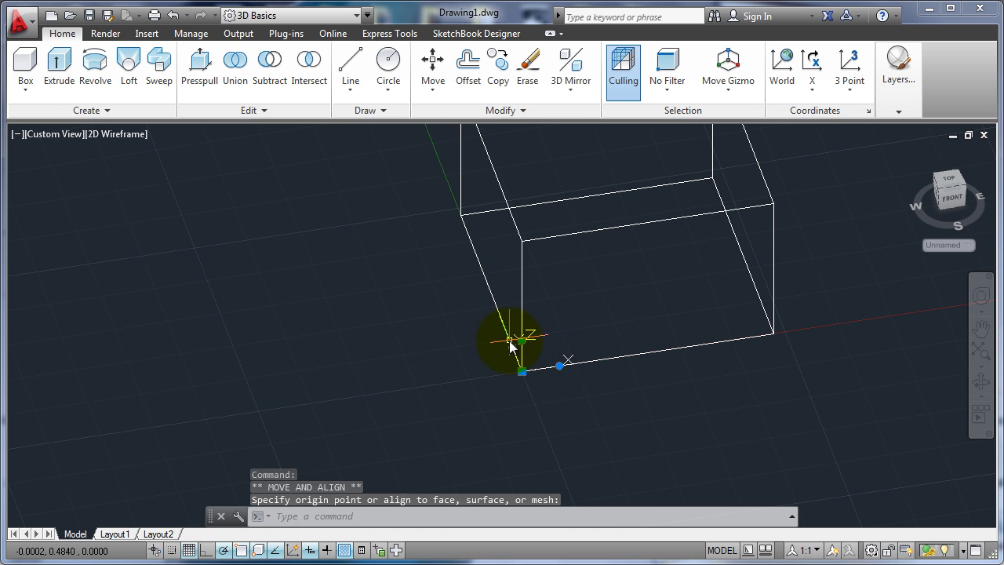
Aim the UCS Y axis up the vertical edge and the X axis along the bottom edge
left_click(521, 369)
left_click(521, 340)
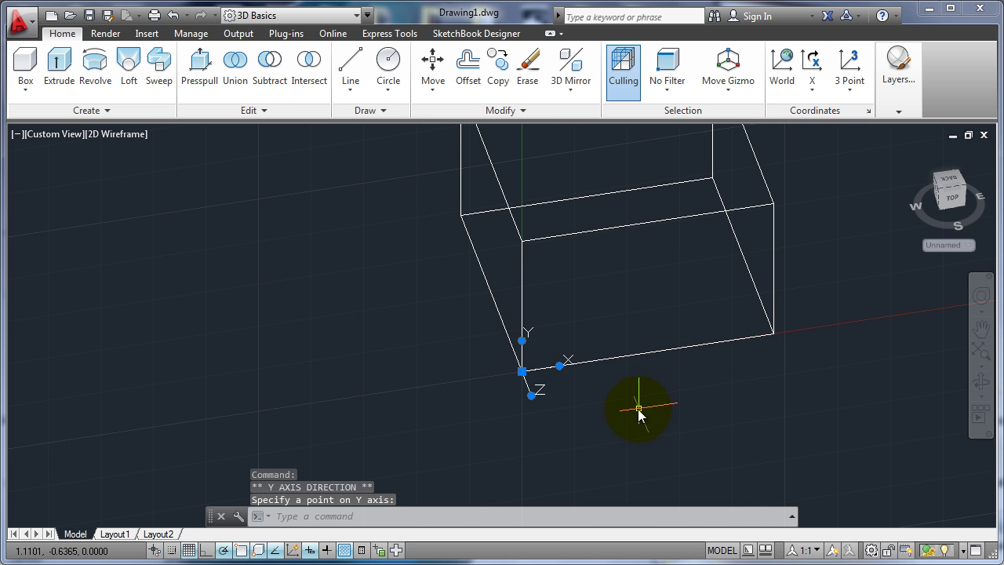
left_click(561, 367)
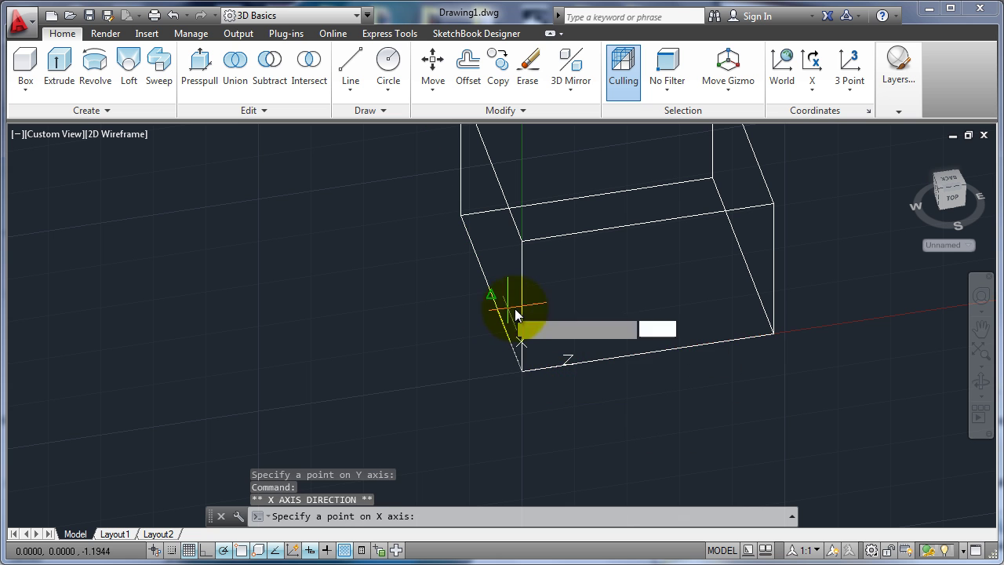
left_click(613, 359)
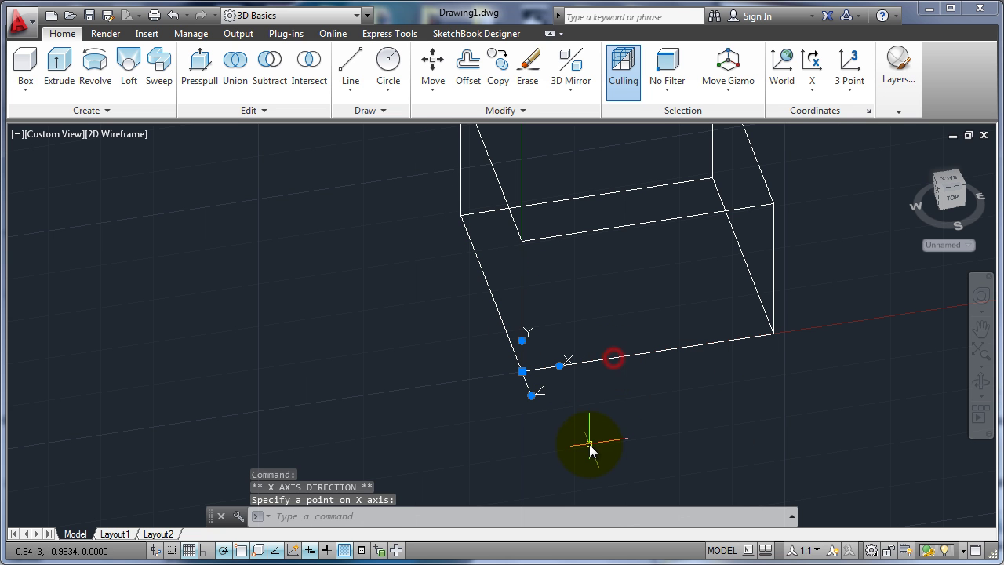
key("Escape")
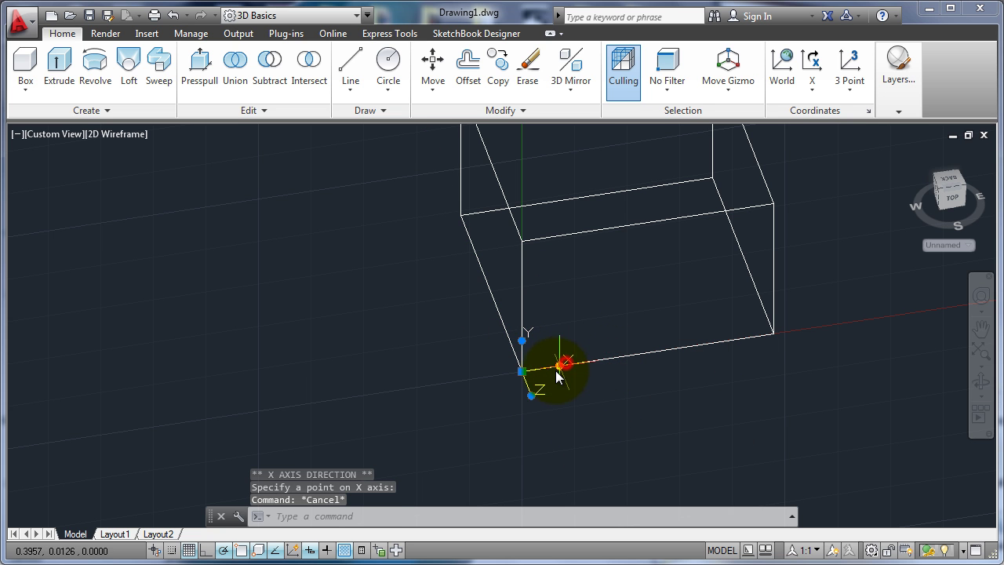
left_click(559, 367)
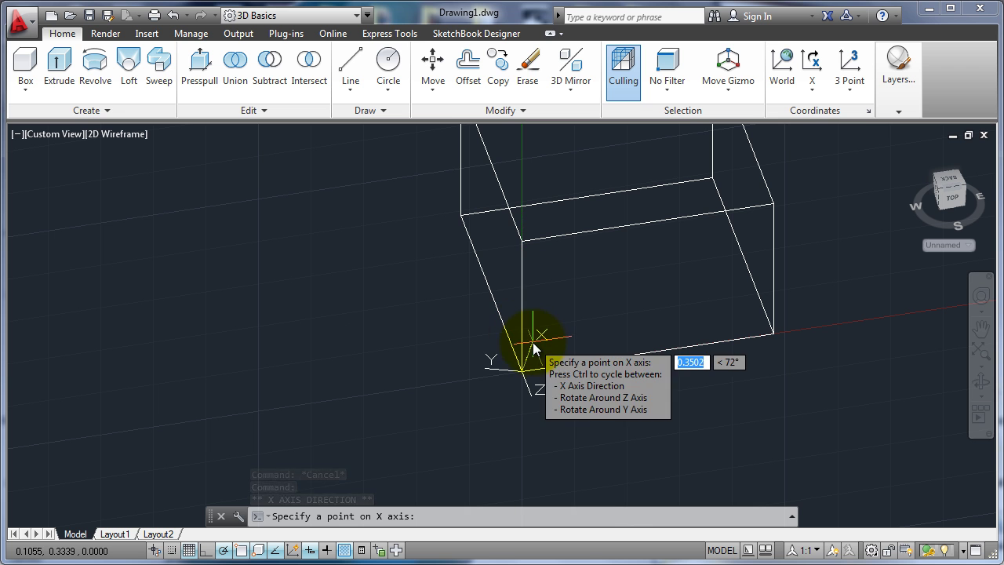
left_click(570, 362)
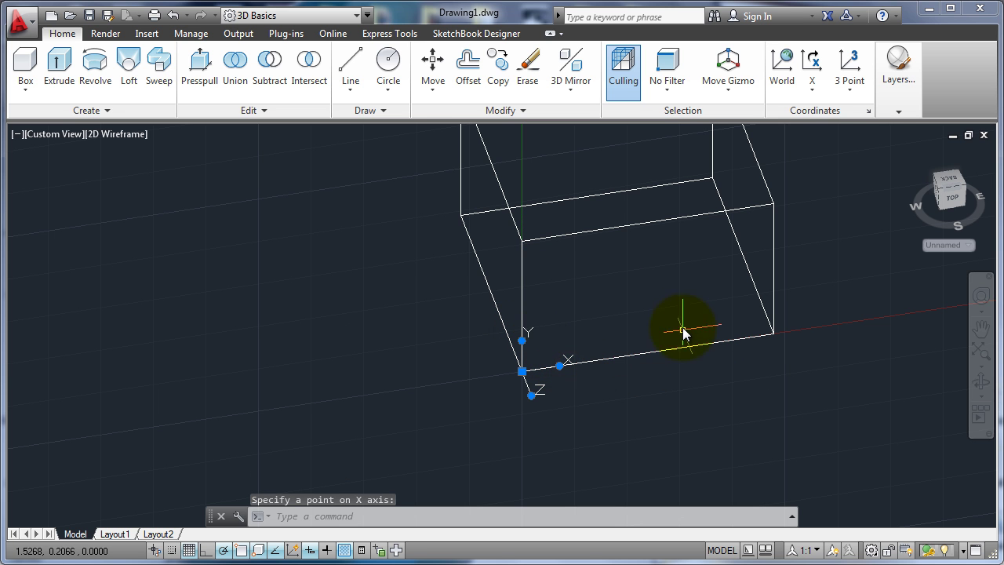
key("Escape")
middle_click_drag(612, 298, 459, 314)
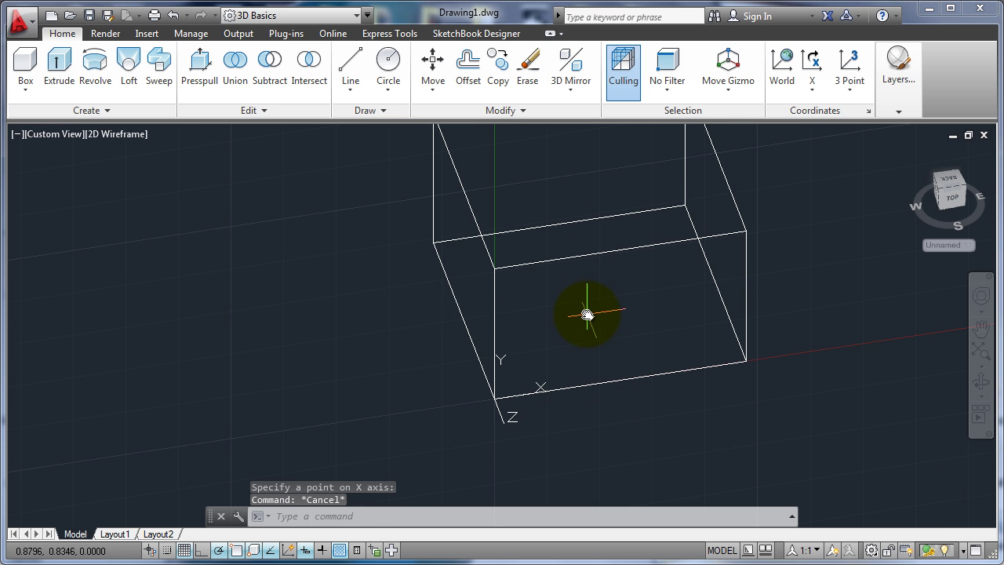
Draw a circle with C centred on the box's front face, then orbit to confirm it stands upright
type("c")
key("Return")
left_click(624, 298)
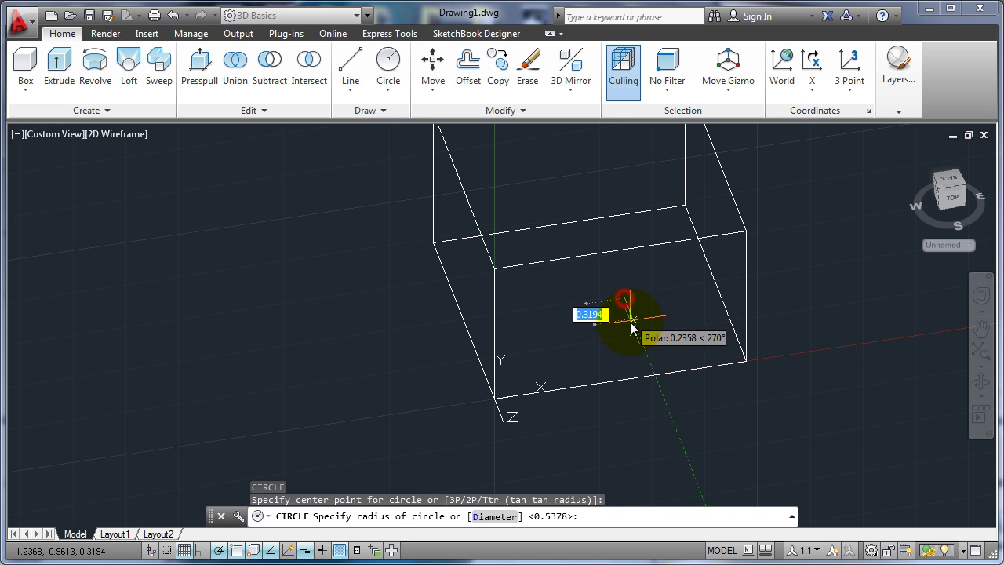
left_click(634, 329)
mouse_move(947, 195)
left_mouse_down()
mouse_move(925, 153)
mouse_move(935, 164)
left_mouse_up()
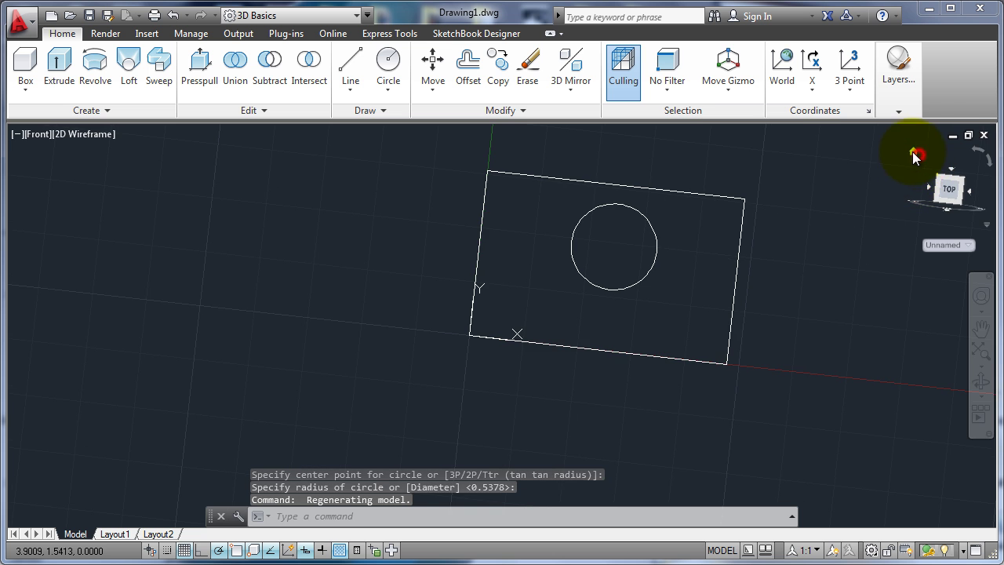
left_click(914, 155)
left_click_drag(949, 198, 930, 160)
left_click(915, 152)
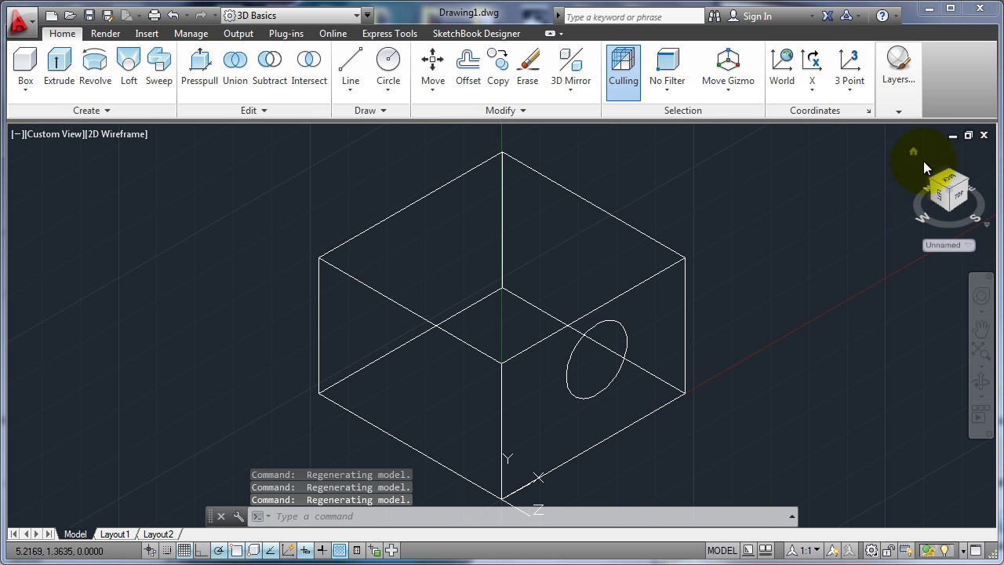
Set the UCS to World and reframe the box from its left side
left_click(782, 63)
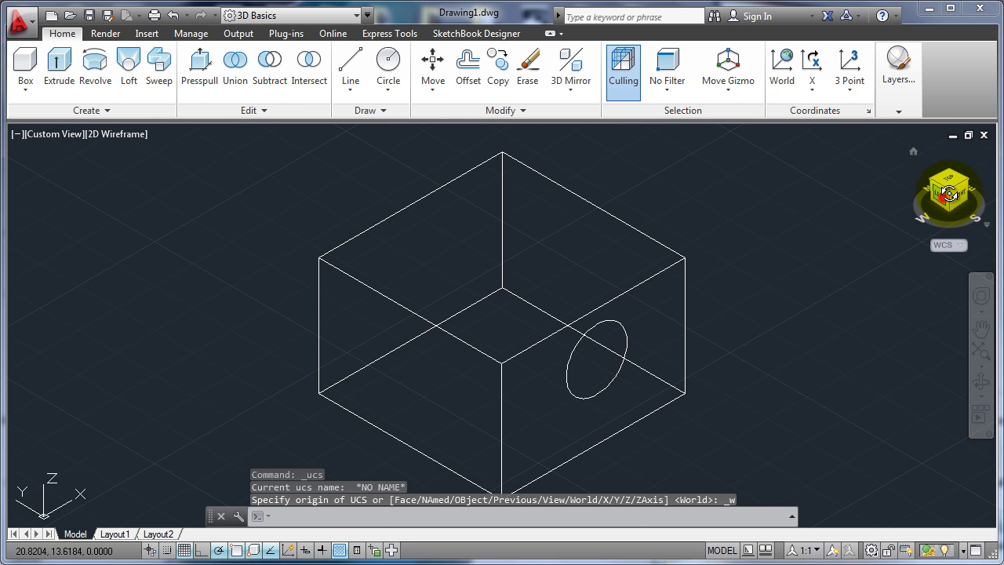
mouse_move(949, 193)
left_mouse_down()
mouse_move(16, 184)
mouse_move(99, 164)
mouse_move(56, 175)
mouse_move(987, 170)
mouse_move(970, 203)
left_mouse_up()
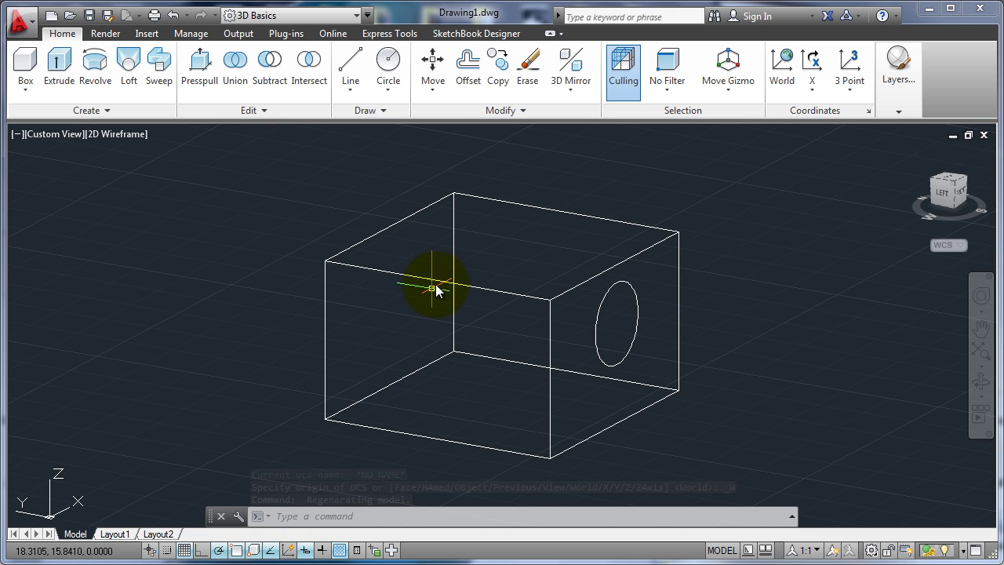
middle_click_drag(437, 288, 455, 254)
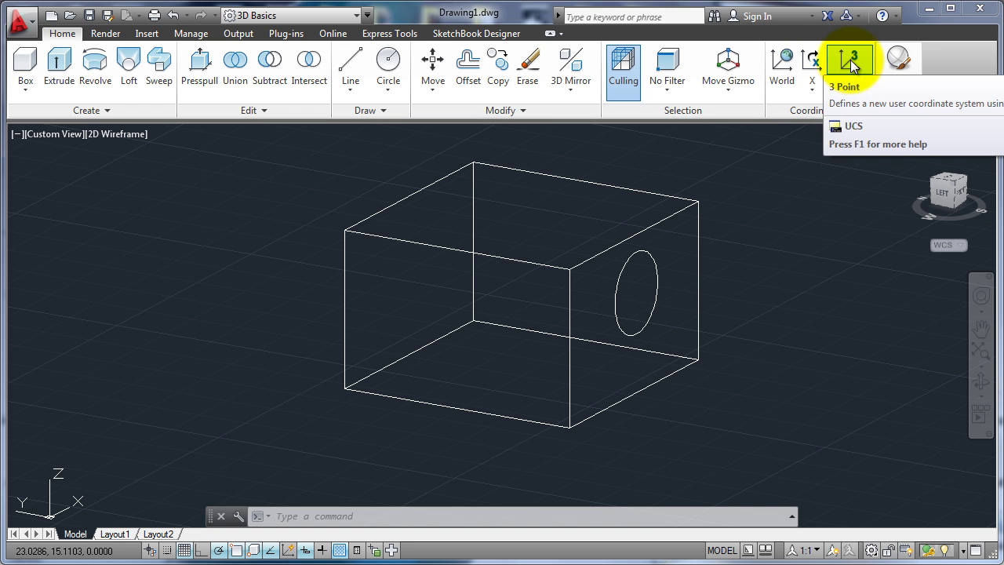
Snap the UCS origin grip to the box's front-bottom corner, then grab it again to relocate
left_click(52, 517)
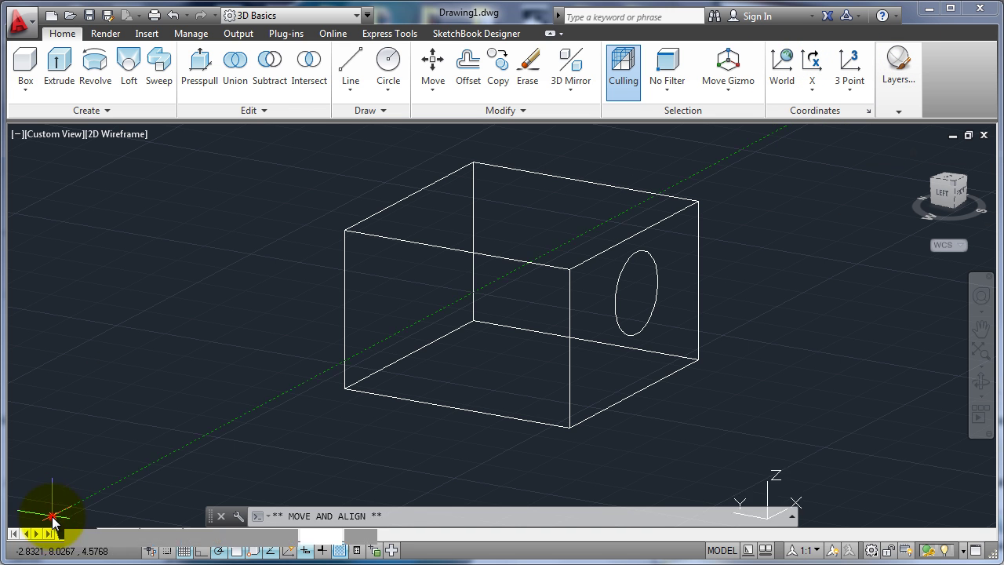
left_click(347, 387)
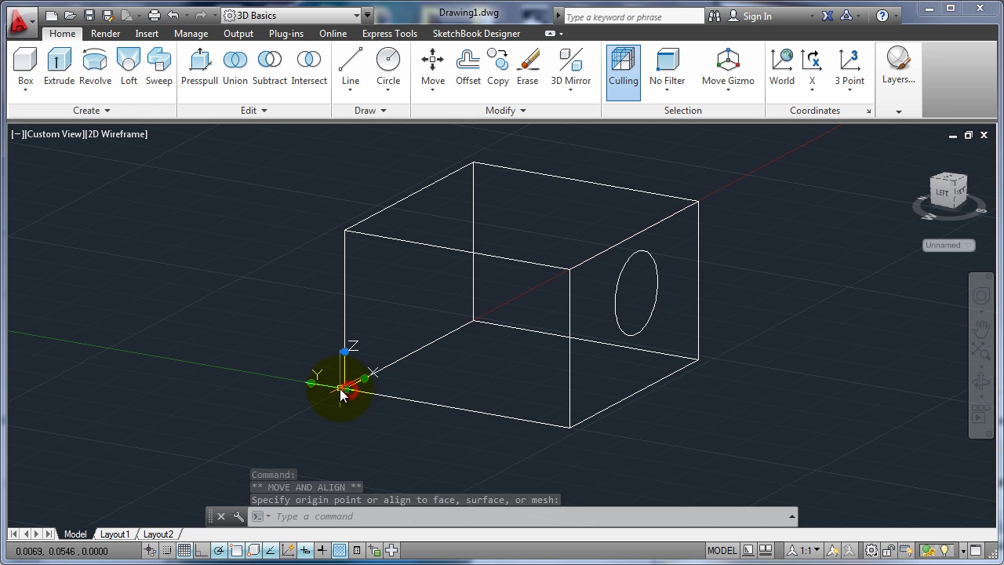
left_click(344, 388)
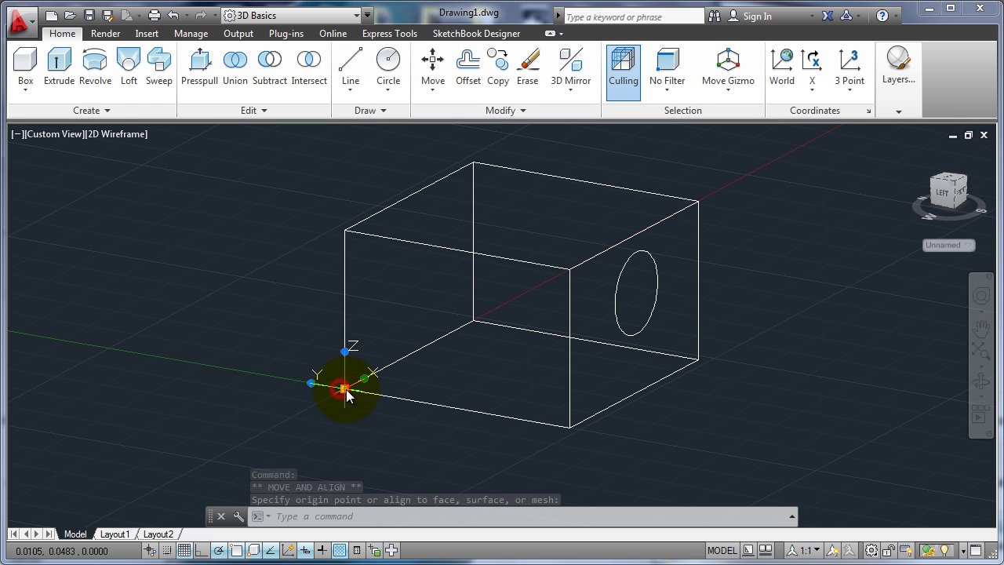
Enable the Center of face 3D object snap and snap the UCS origin to the top face's centre
right_click(254, 551)
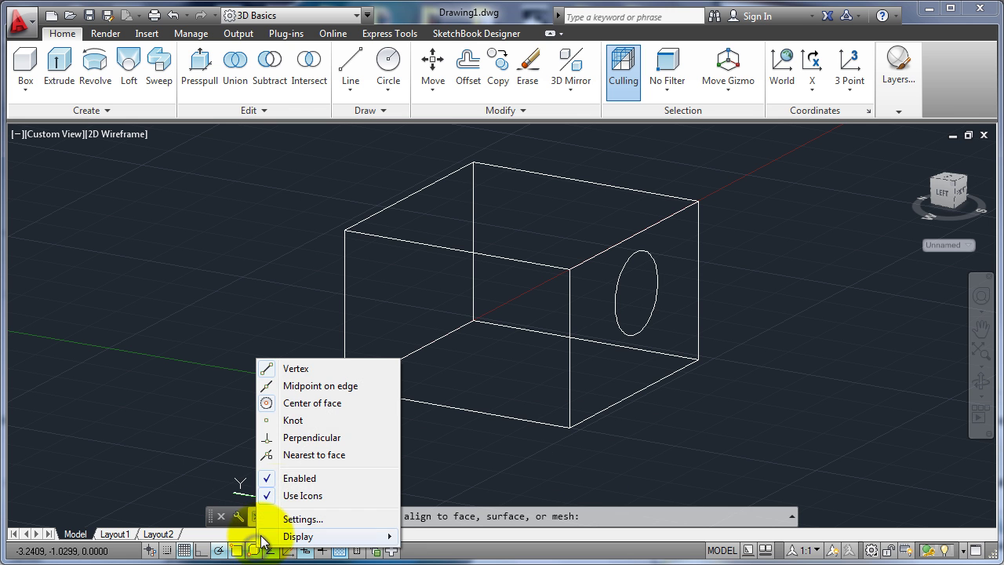
left_click(299, 402)
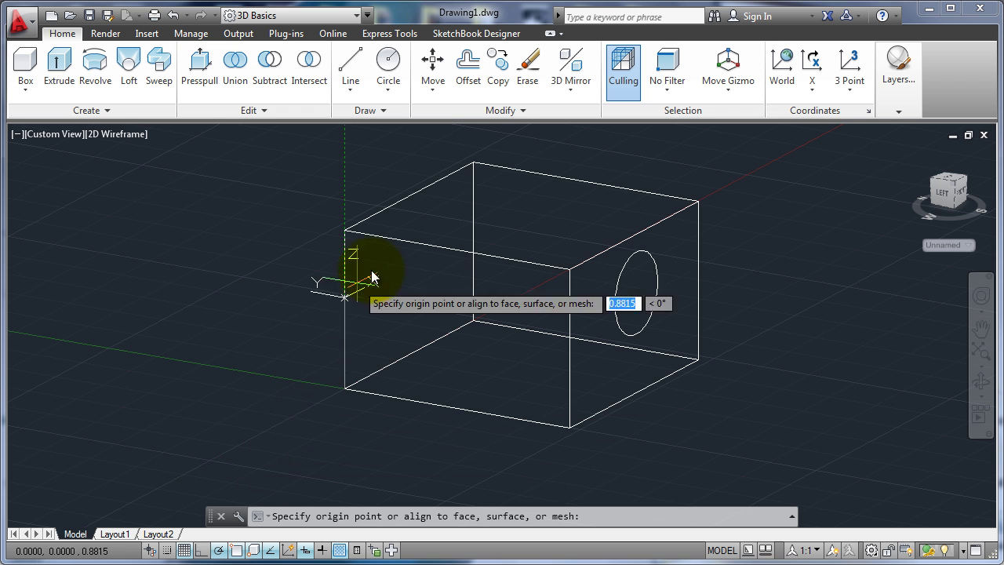
right_click(516, 208, "shift")
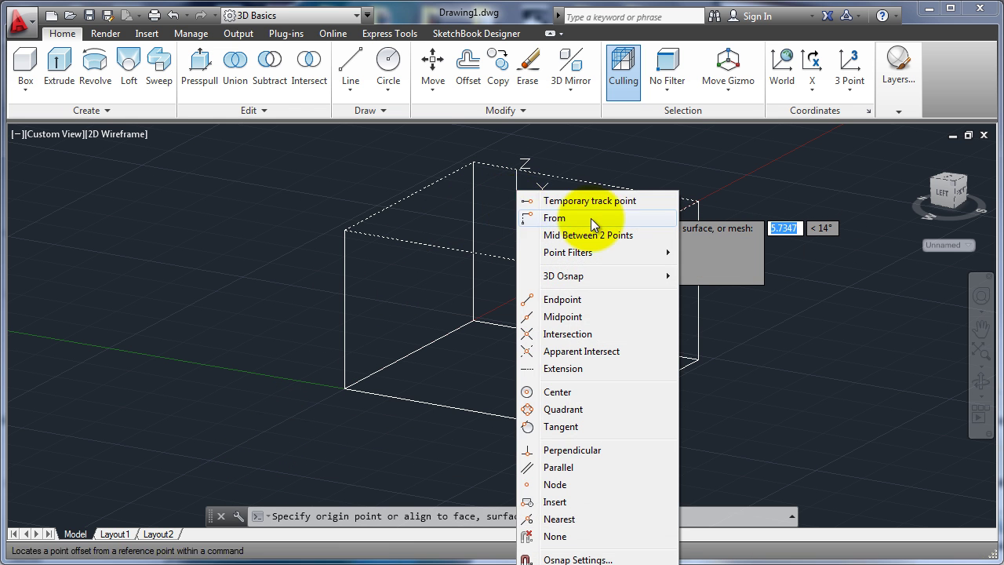
mouse_move(604, 274)
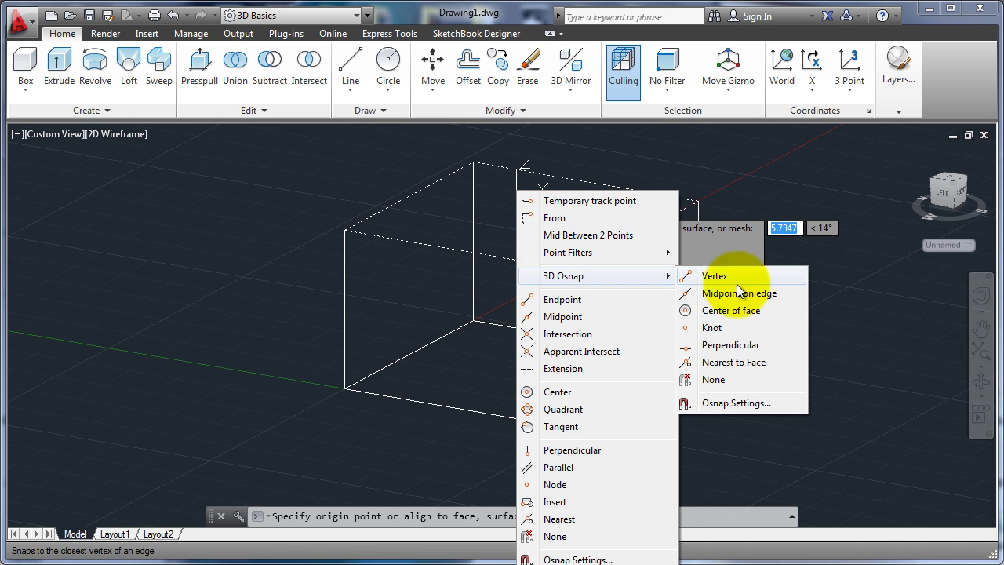
left_click(737, 310)
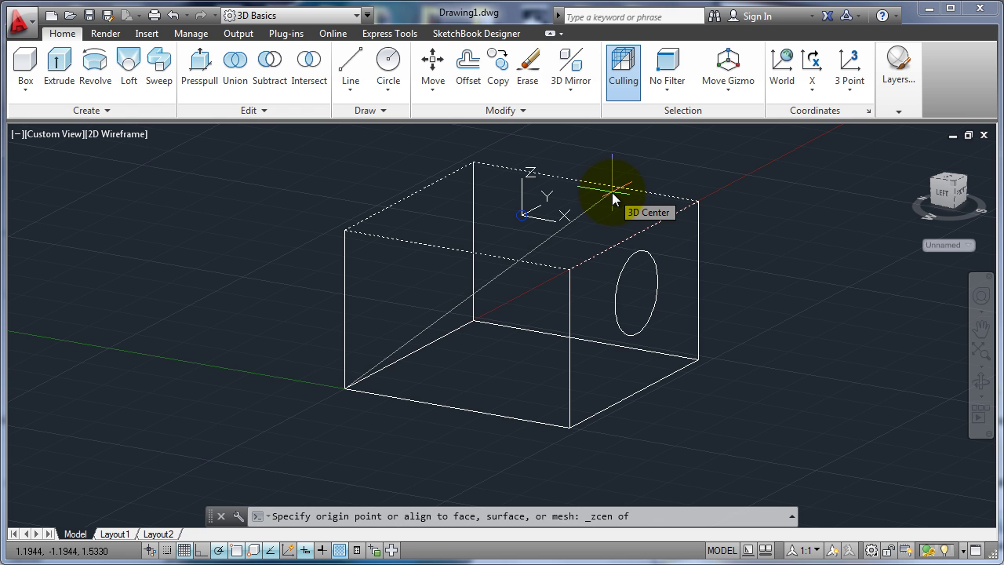
left_click(612, 192)
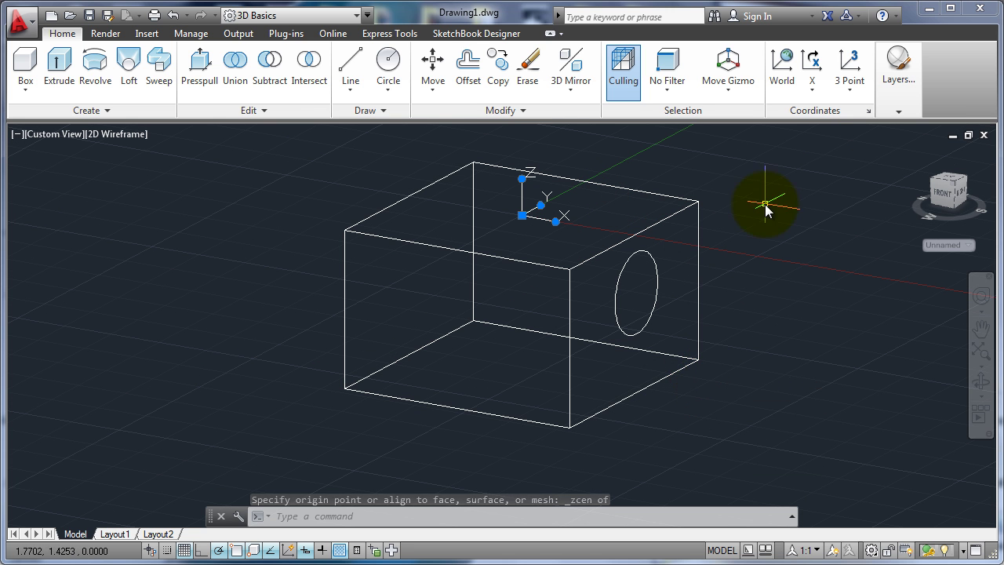
key("Escape")
middle_click_drag(768, 178, 743, 191)
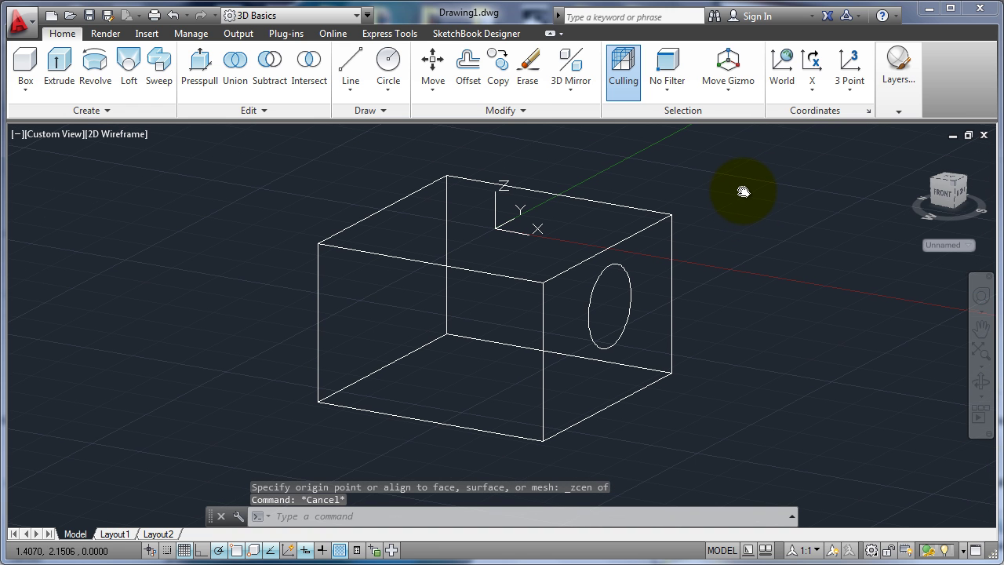